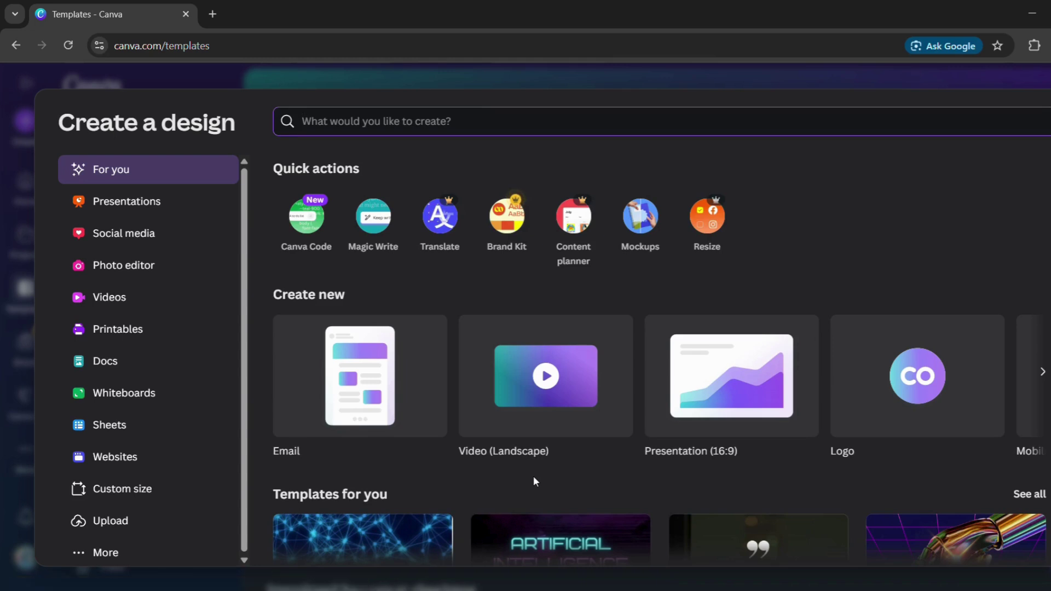
# Step: Create a new landscape video design and add a blank page to it
pyautogui.click(545, 377)
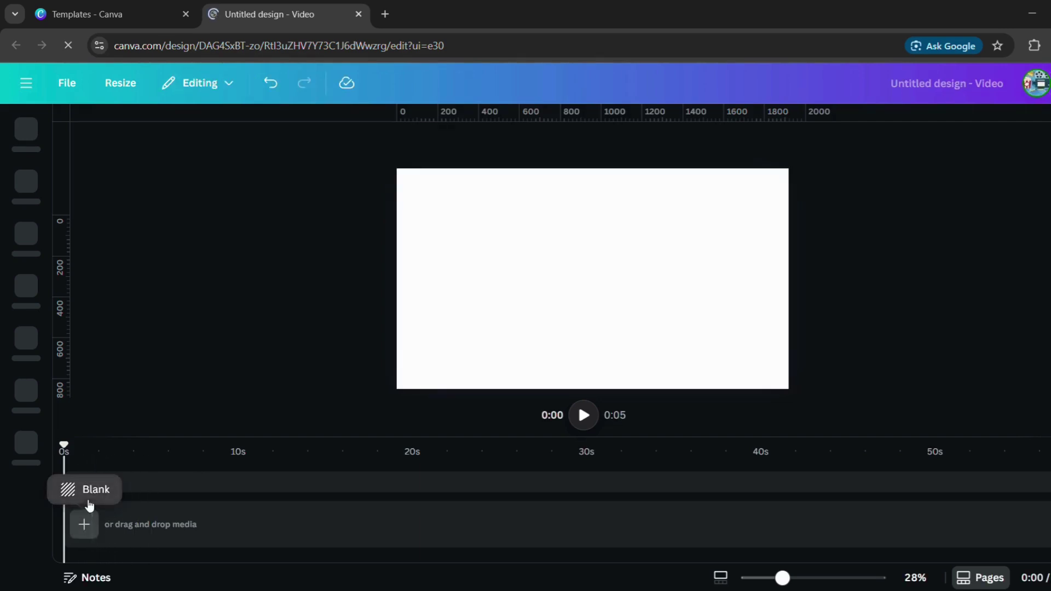
pyautogui.click(89, 505)
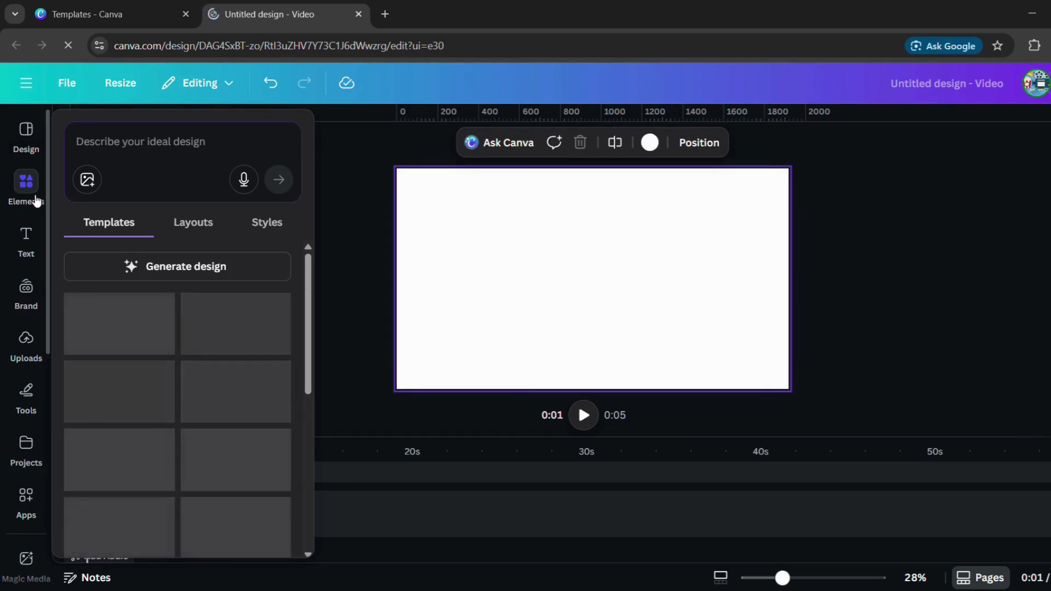
# Step: Search the elements for "landscape" and add the park graphic with benches and lamp posts to the page
pyautogui.click(36, 199)
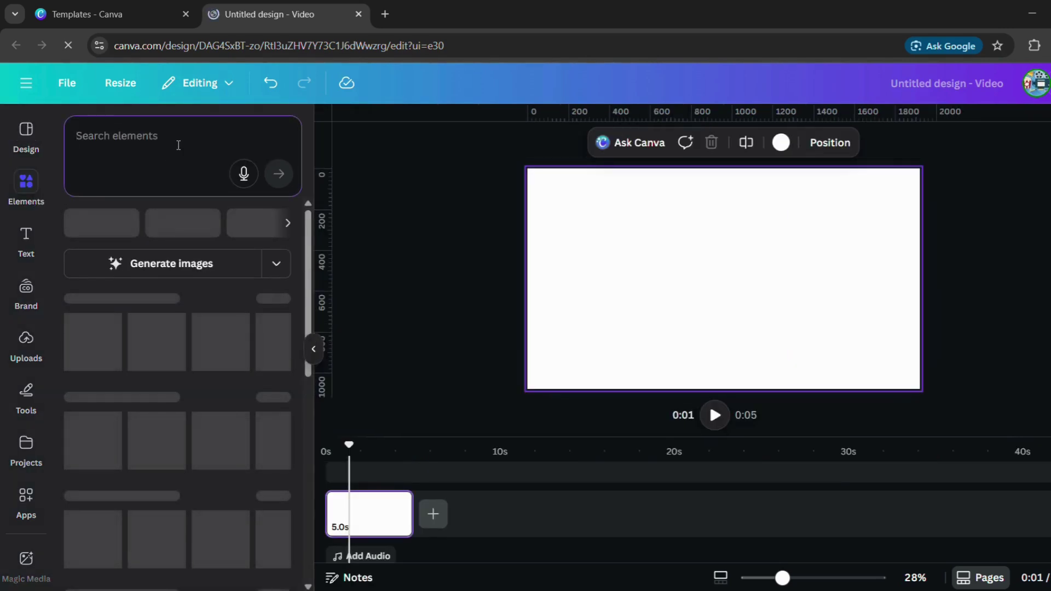
pyautogui.write('landscape')
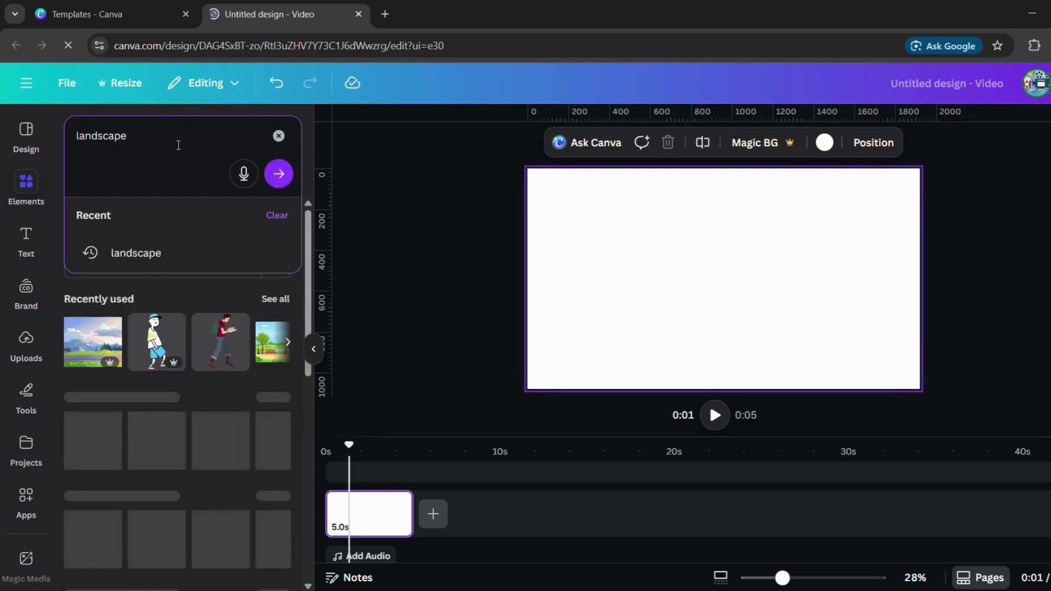
pyautogui.press('Return')
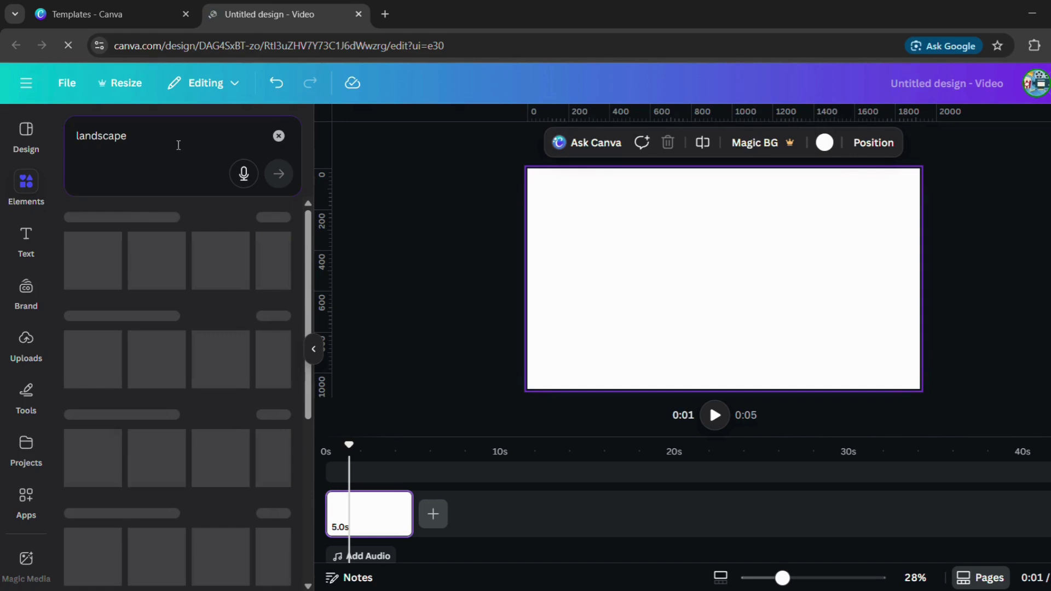
pyautogui.click(179, 145)
pyautogui.click(145, 252)
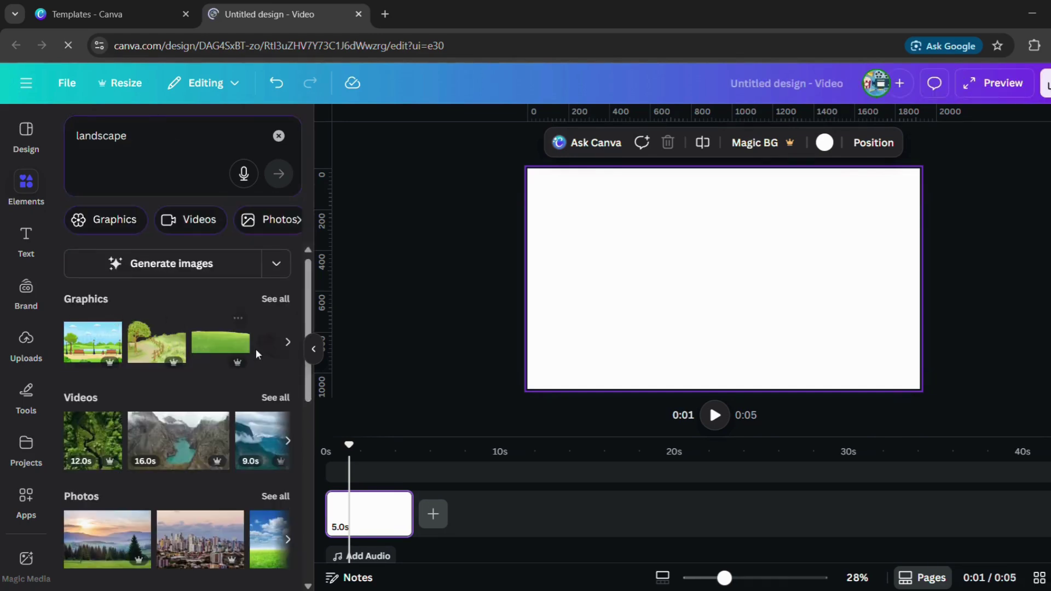
pyautogui.click(103, 353)
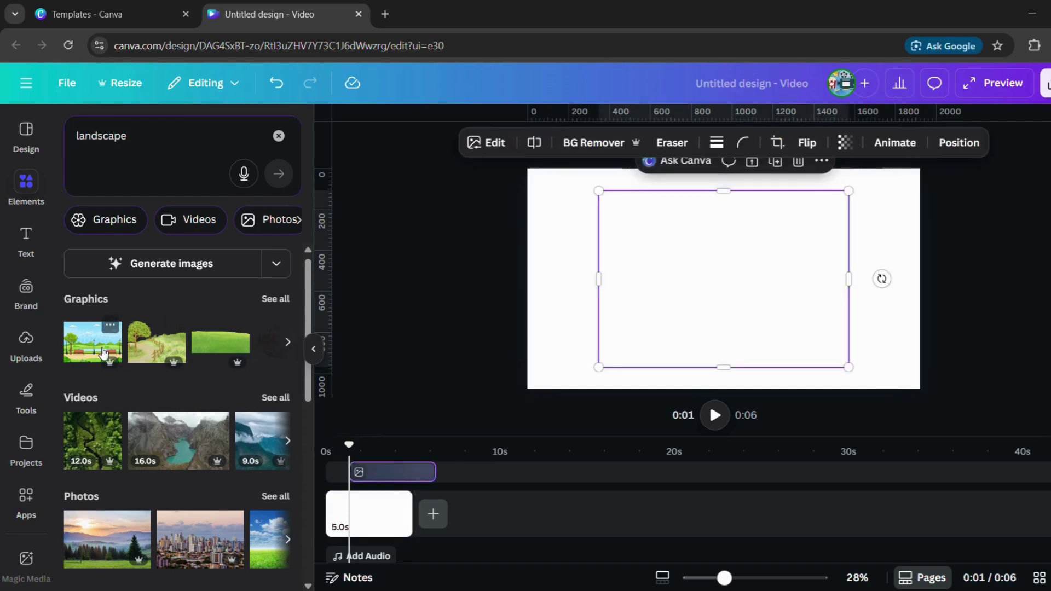
# Step: Stretch the park graphic to cover the page as a background and align its clip with the start of the timeline
pyautogui.moveTo(597, 285); pyautogui.dragTo(526, 289)
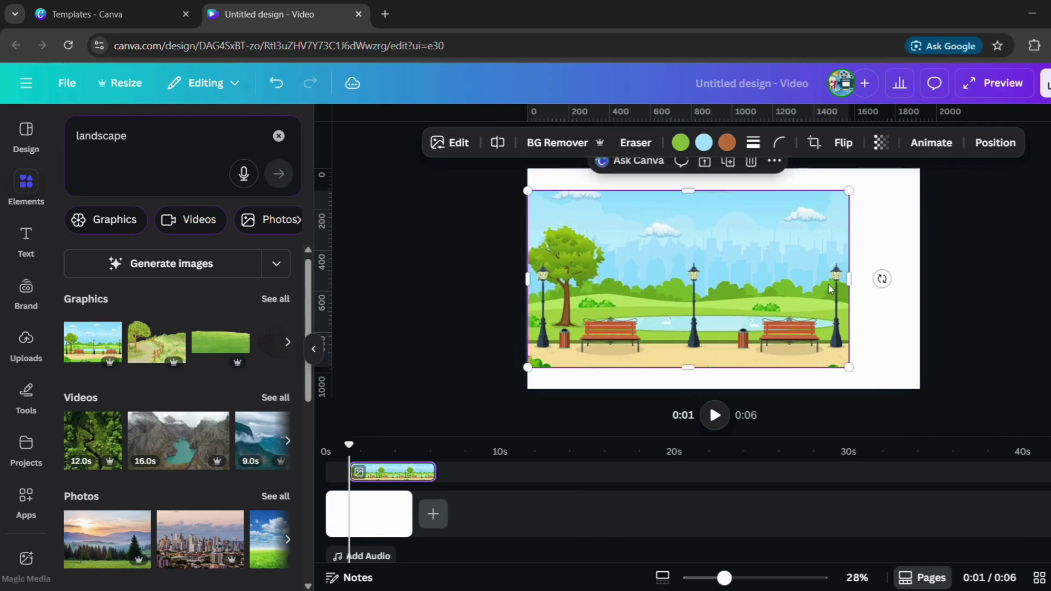
pyautogui.moveTo(878, 285); pyautogui.dragTo(923, 283)
pyautogui.moveTo(723, 189); pyautogui.dragTo(724, 169)
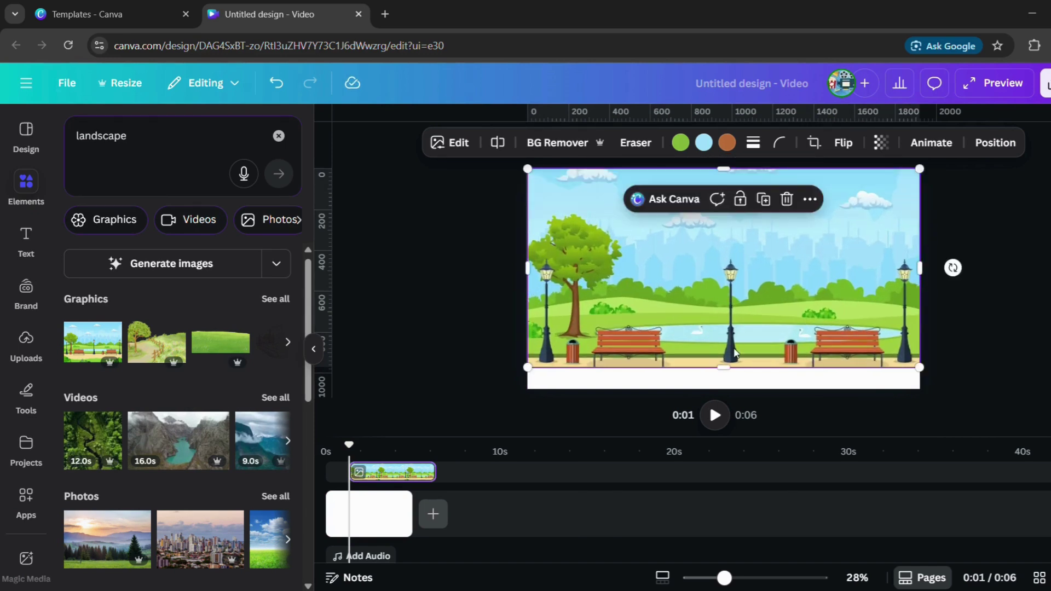
pyautogui.moveTo(725, 367); pyautogui.dragTo(725, 389)
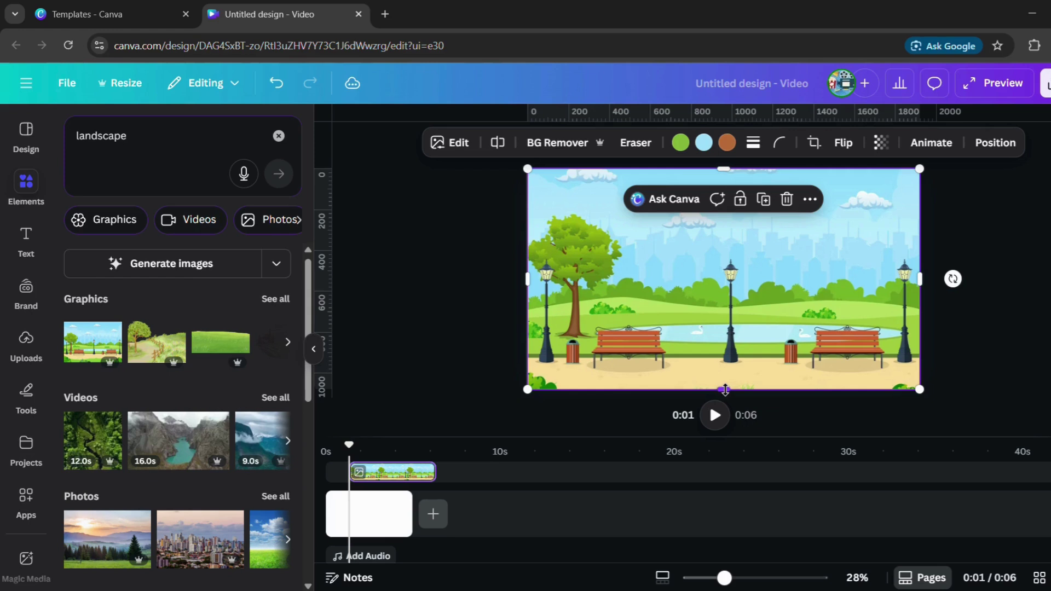
pyautogui.hotkey('ctrl', 'z')
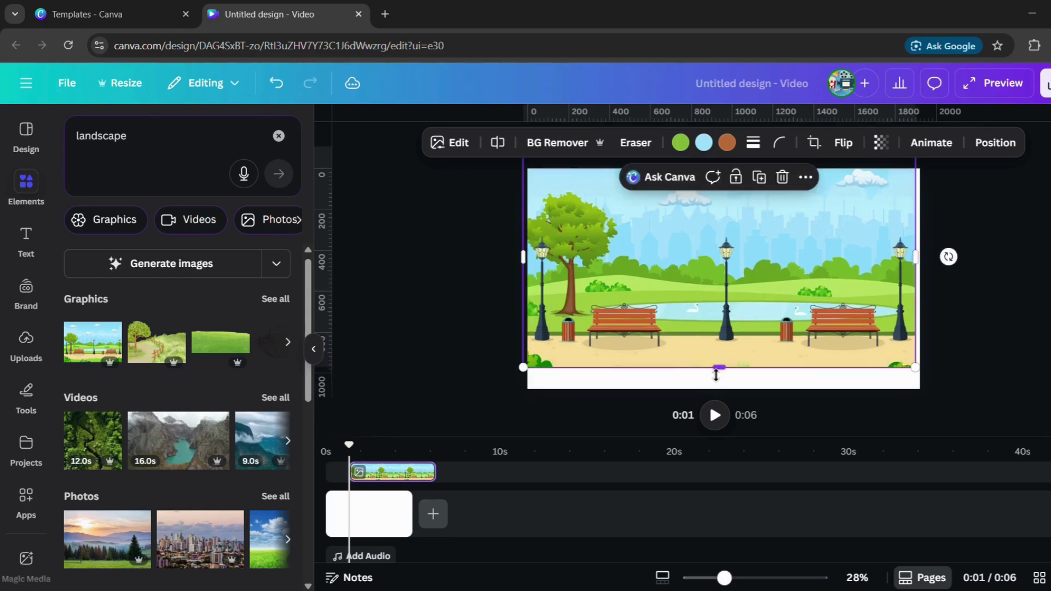
pyautogui.moveTo(715, 375); pyautogui.dragTo(715, 387)
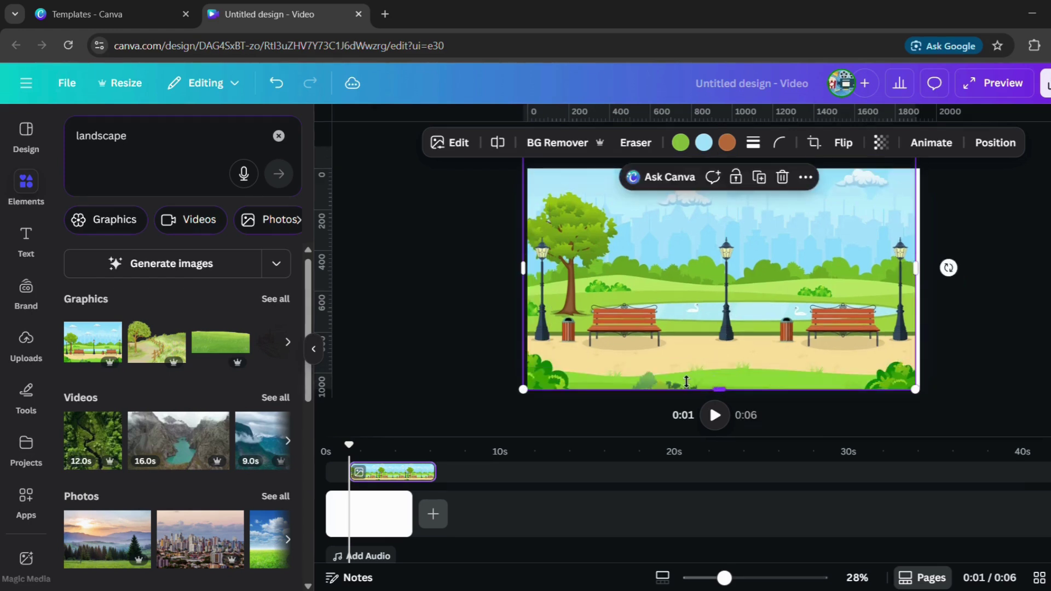
pyautogui.moveTo(398, 478); pyautogui.dragTo(374, 476)
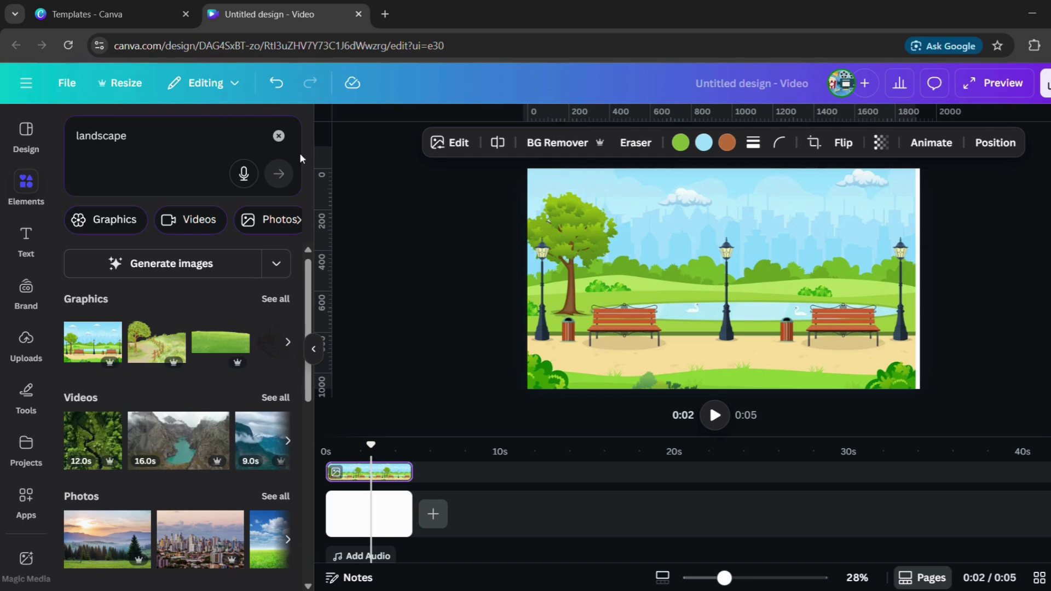
# Step: Replace the element search with "boy walking"
pyautogui.click(279, 136)
pyautogui.click(177, 139)
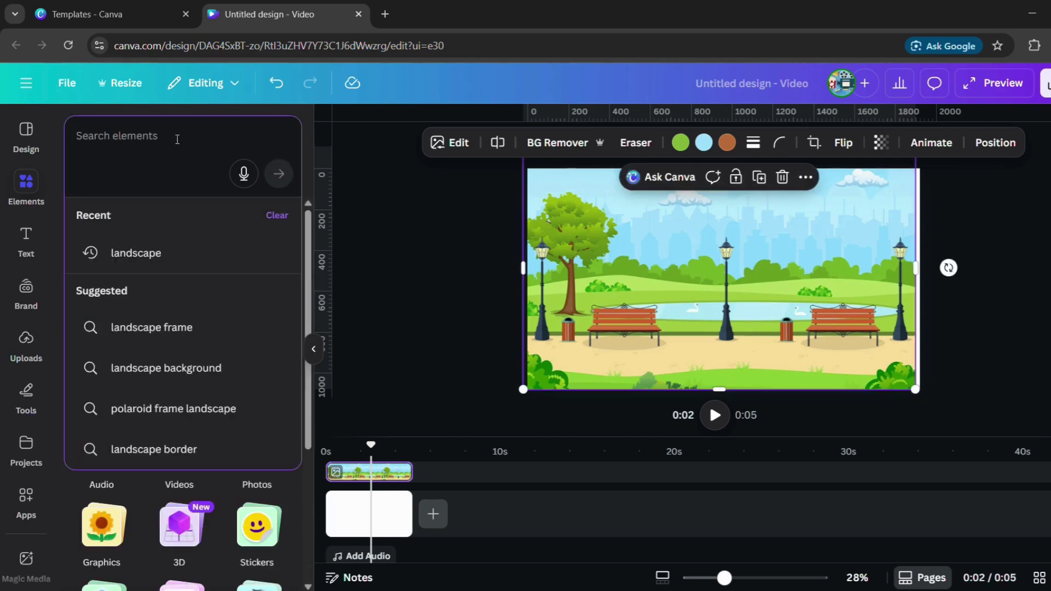
pyautogui.write('boy')
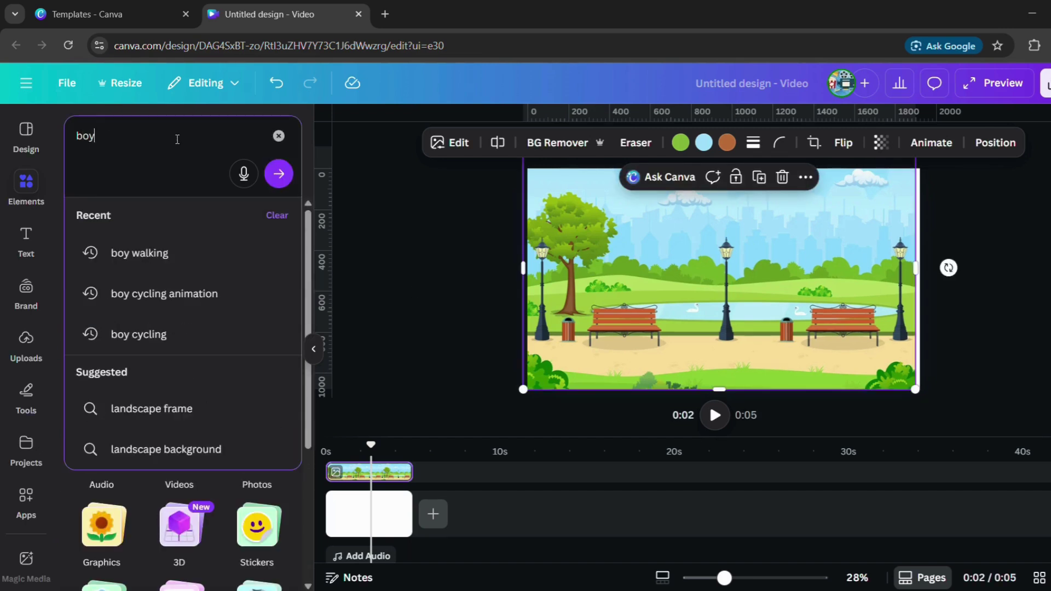
pyautogui.write(' waloking')
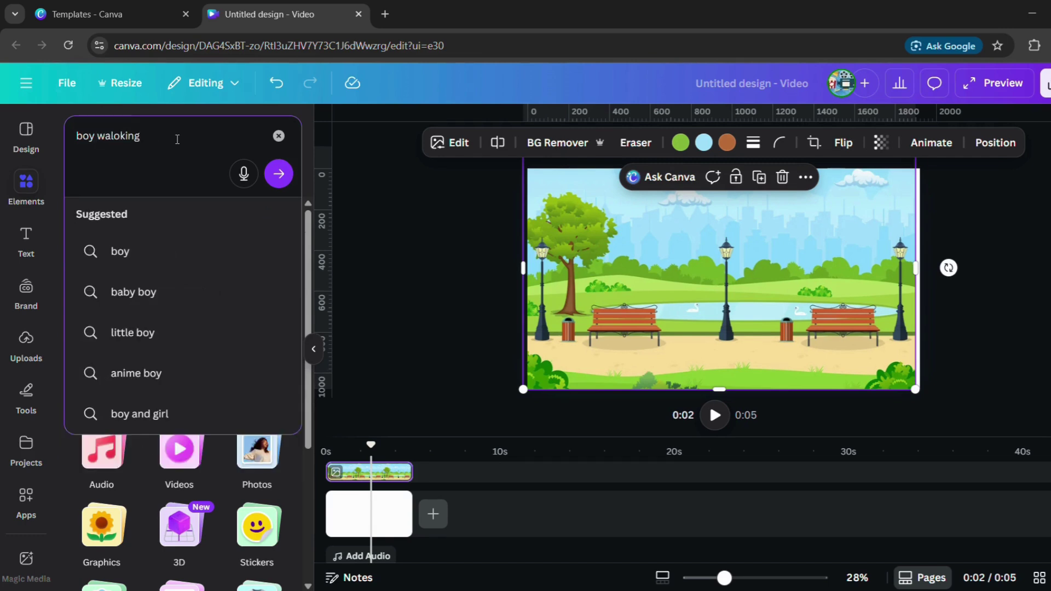
pyautogui.press('BackSpace')
pyautogui.press('BackSpace')
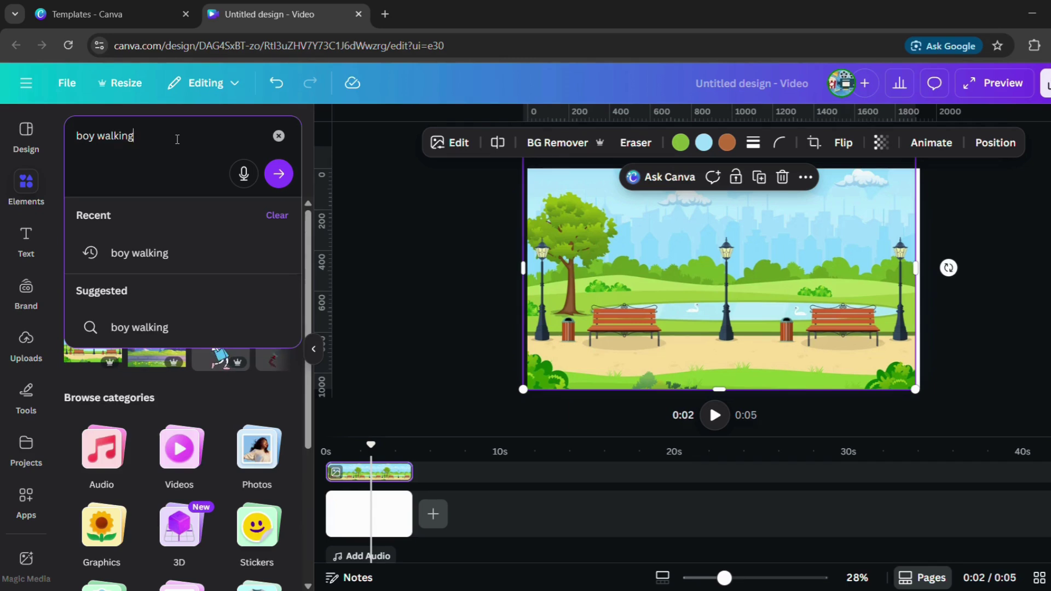
pyautogui.press('Return')
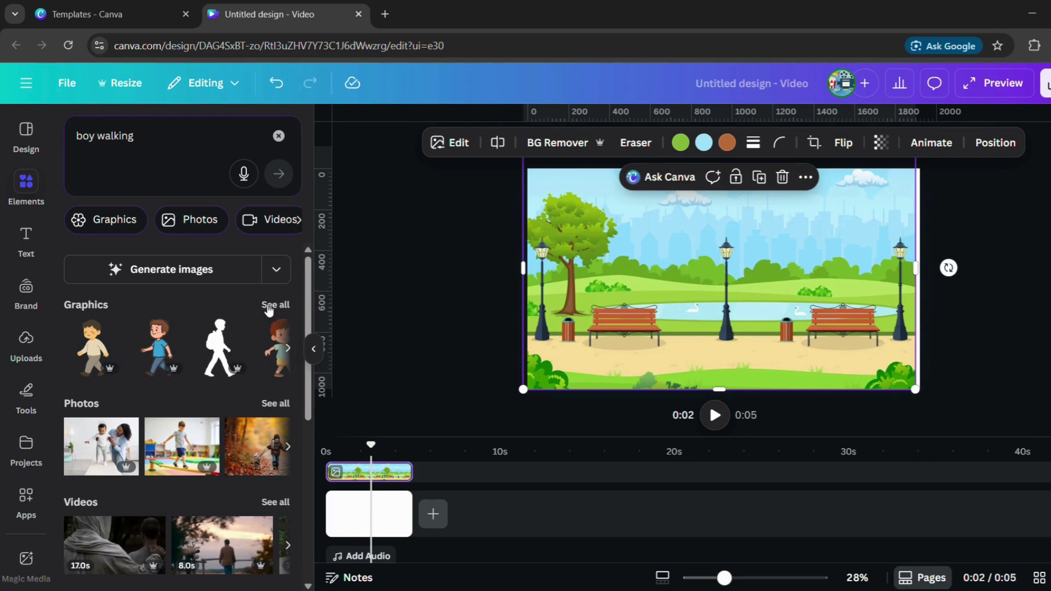
# Step: Show all matching graphics, filter them to Animated, and add the walking boy with the blue cap
pyautogui.click(272, 304)
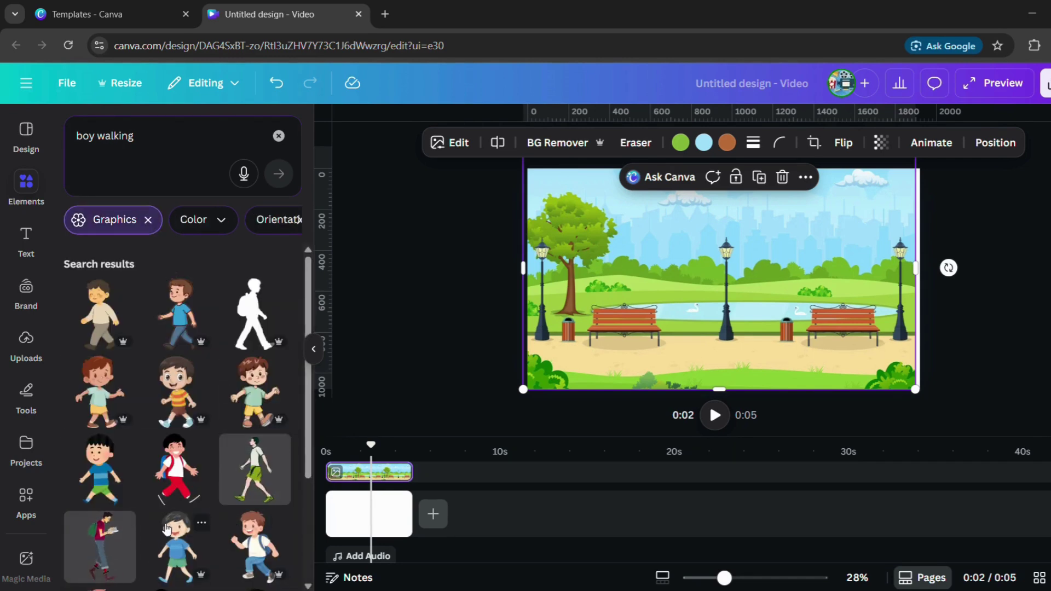
pyautogui.click(298, 220)
pyautogui.click(244, 222)
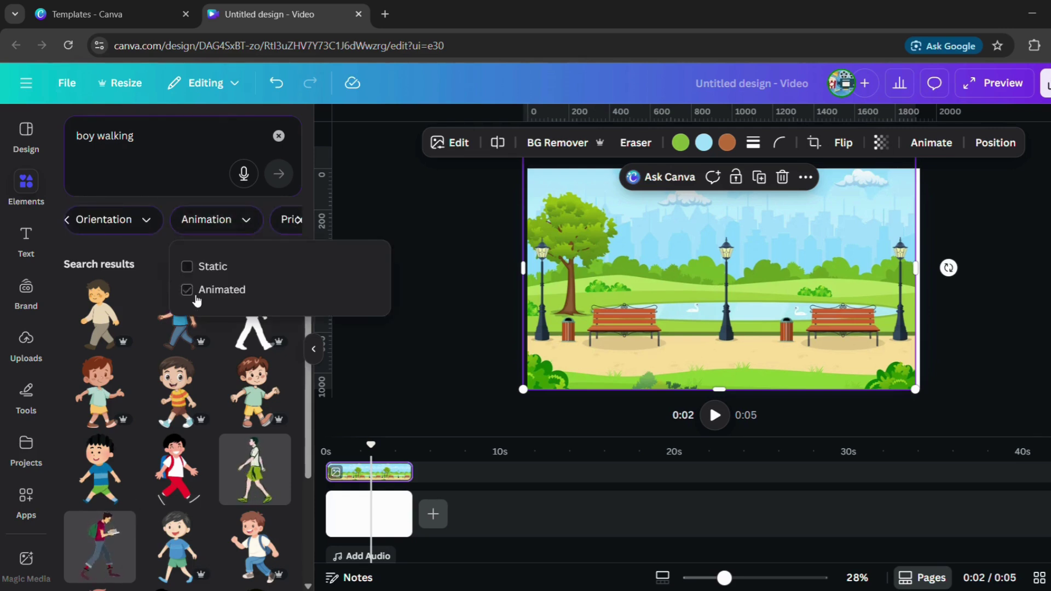
pyautogui.click(192, 289)
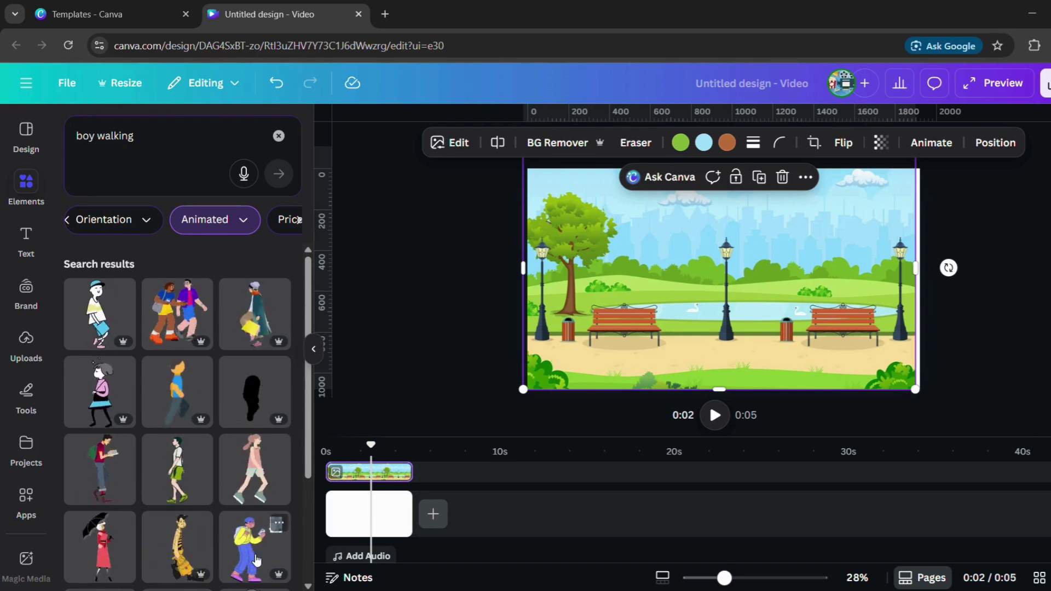
pyautogui.click(96, 309)
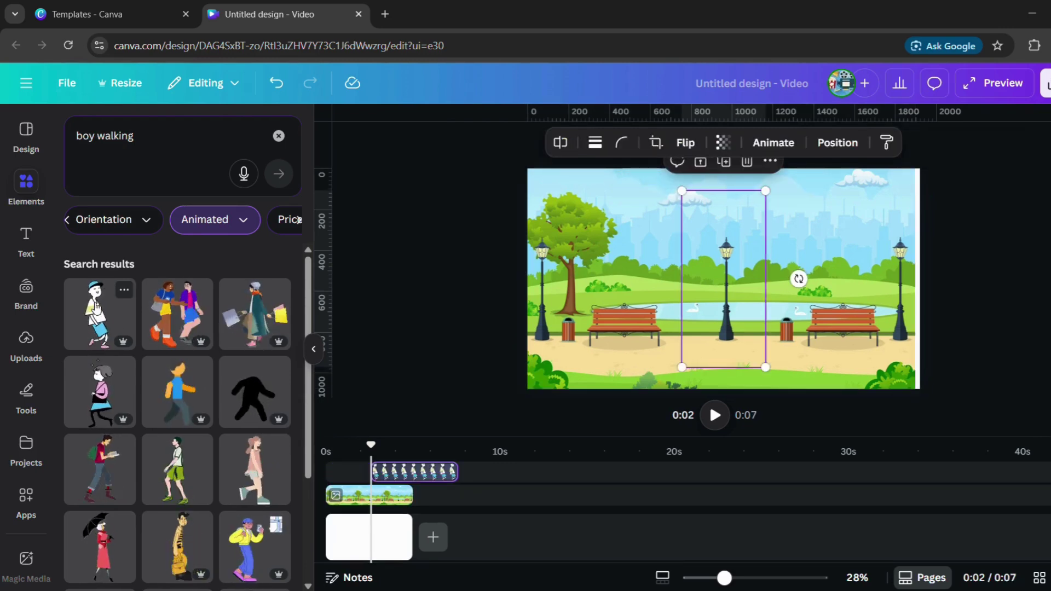
# Step: Shrink the walking boy, stand him on the path below the tree, and align his clip with the timeline start
pyautogui.moveTo(717, 285); pyautogui.dragTo(597, 281)
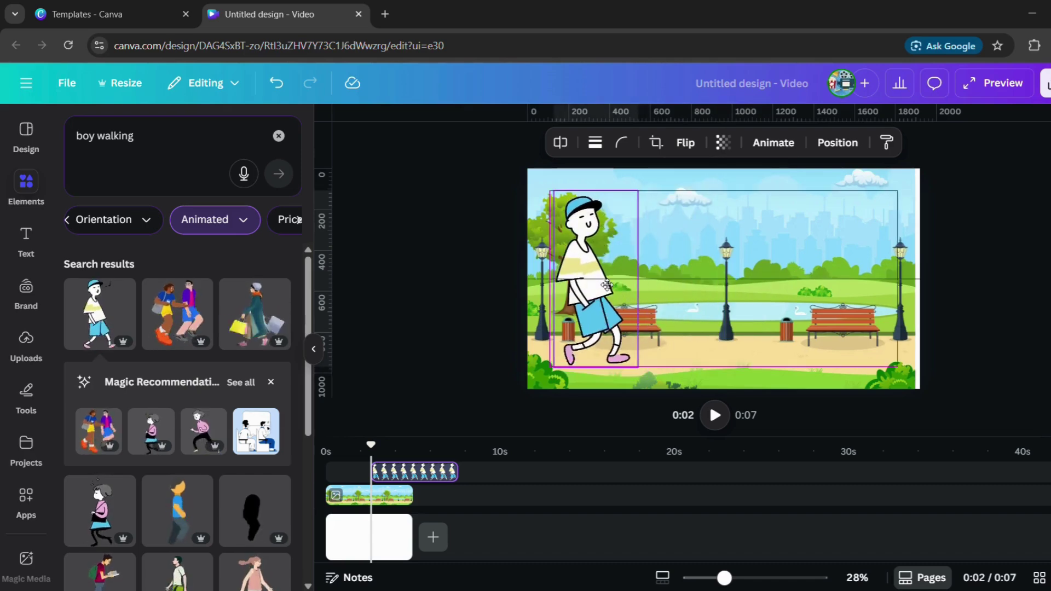
pyautogui.moveTo(637, 193); pyautogui.dragTo(617, 265)
pyautogui.moveTo(592, 300); pyautogui.dragTo(589, 299)
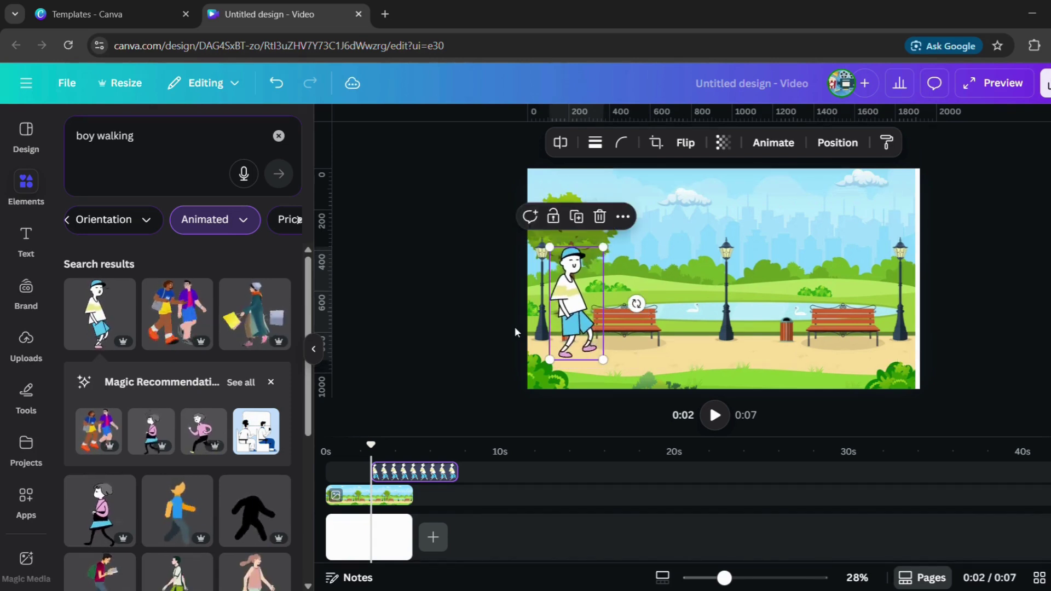
pyautogui.moveTo(415, 471); pyautogui.dragTo(326, 447)
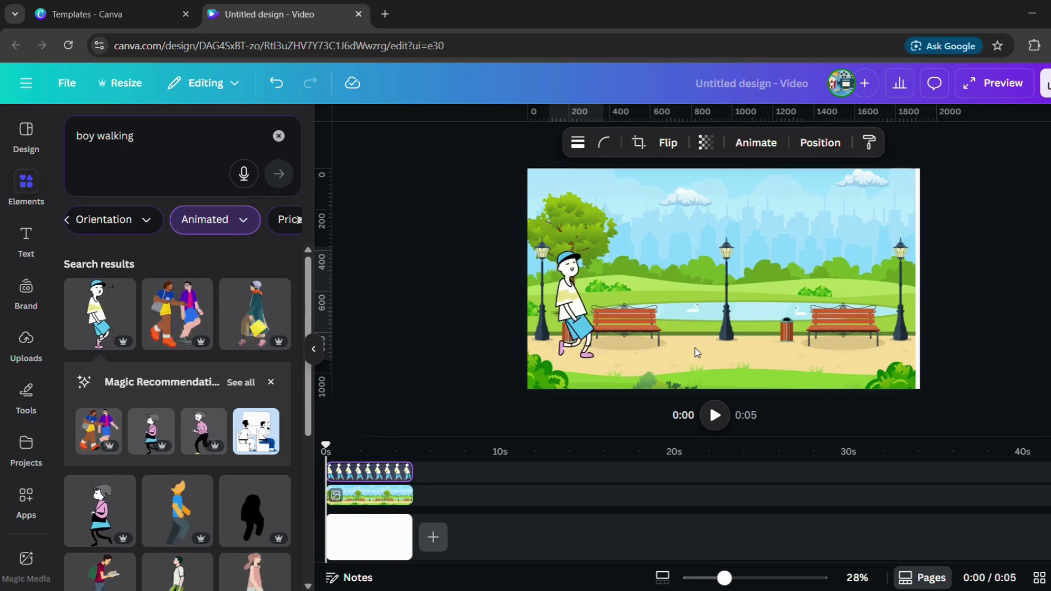
# Step: Widen the park background to the page's right edge to cover the white gap
pyautogui.click(765, 297)
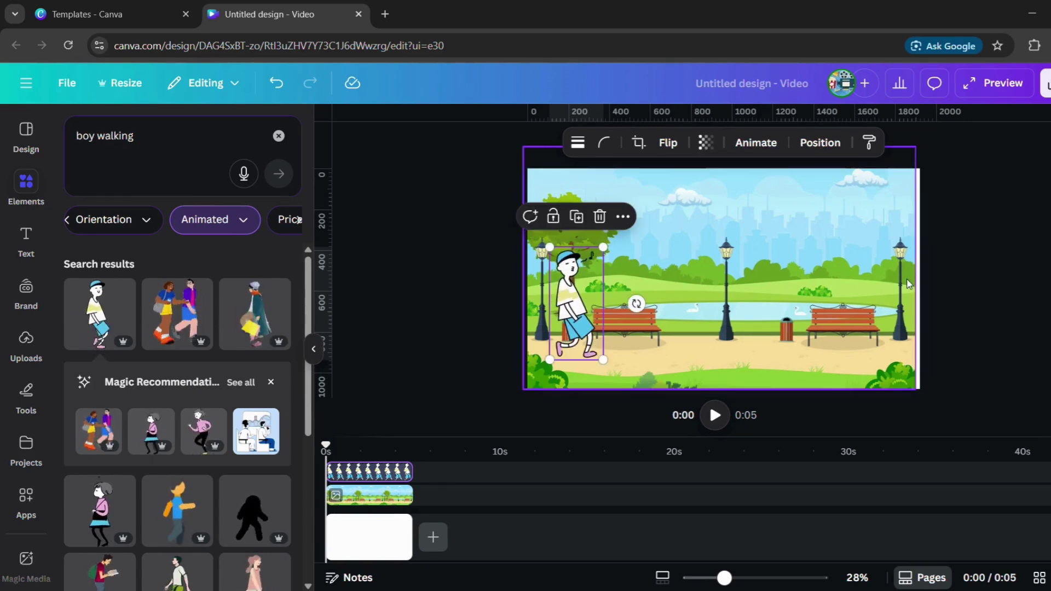
pyautogui.moveTo(914, 283); pyautogui.dragTo(920, 284)
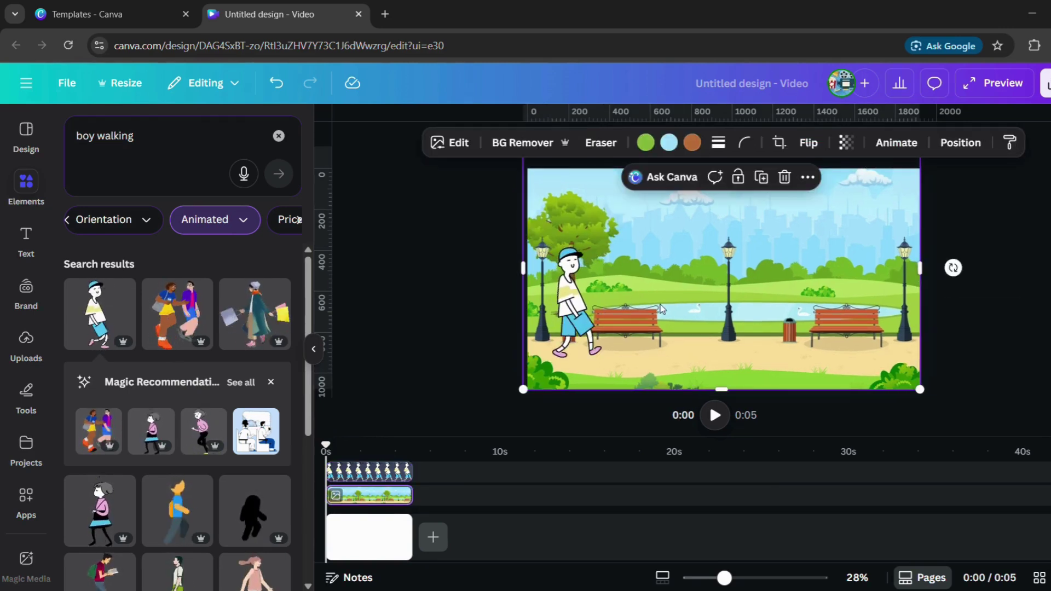
# Step: Create a custom animation moving the walking boy straight along the path from the tree to the right-hand bench
pyautogui.click(575, 315)
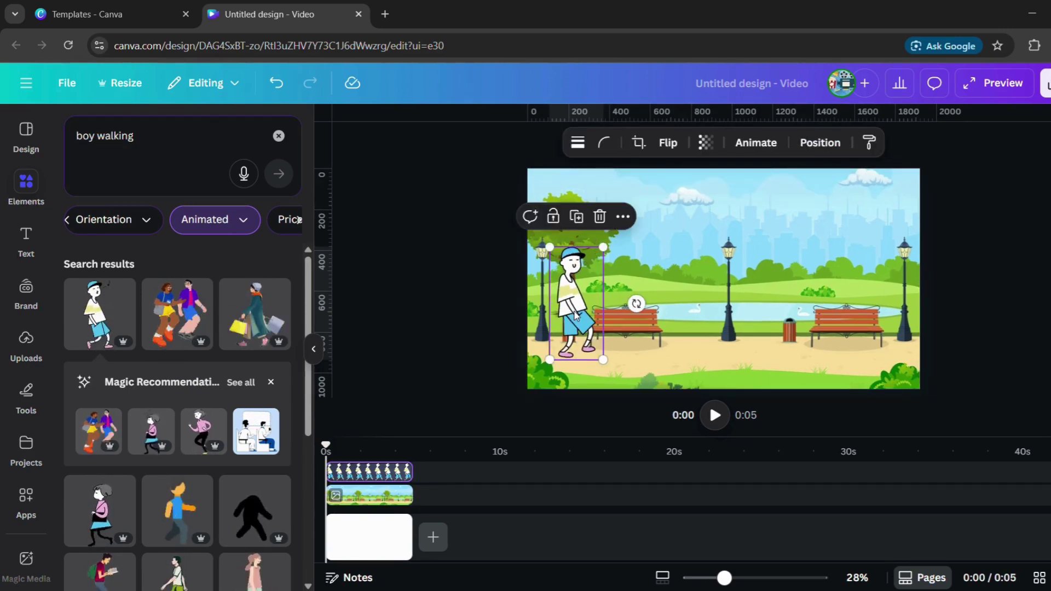
pyautogui.click(756, 143)
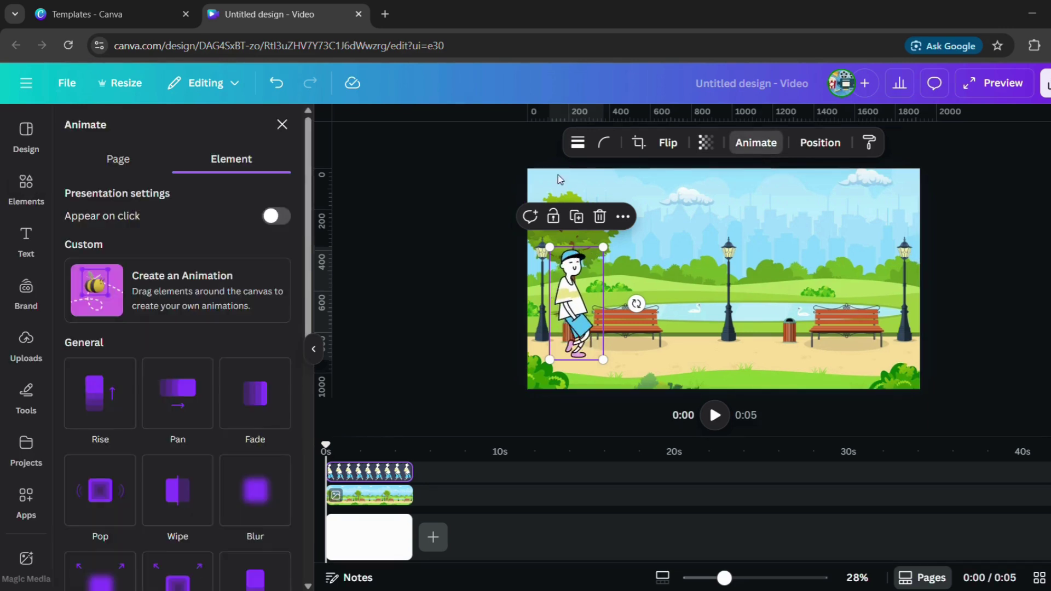
pyautogui.click(203, 304)
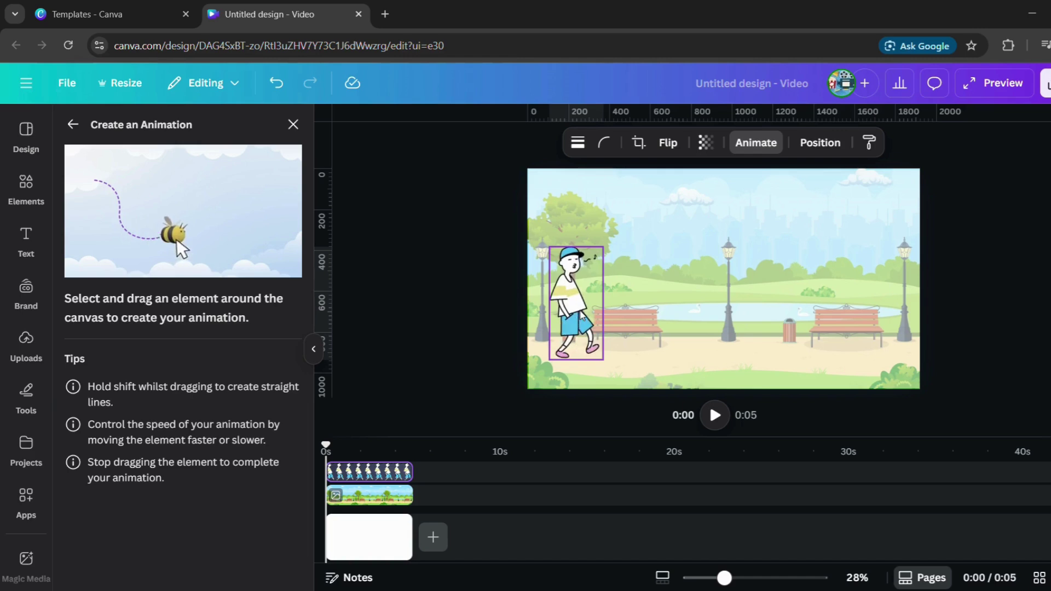
pyautogui.moveTo(585, 307); pyautogui.dragTo(859, 309)
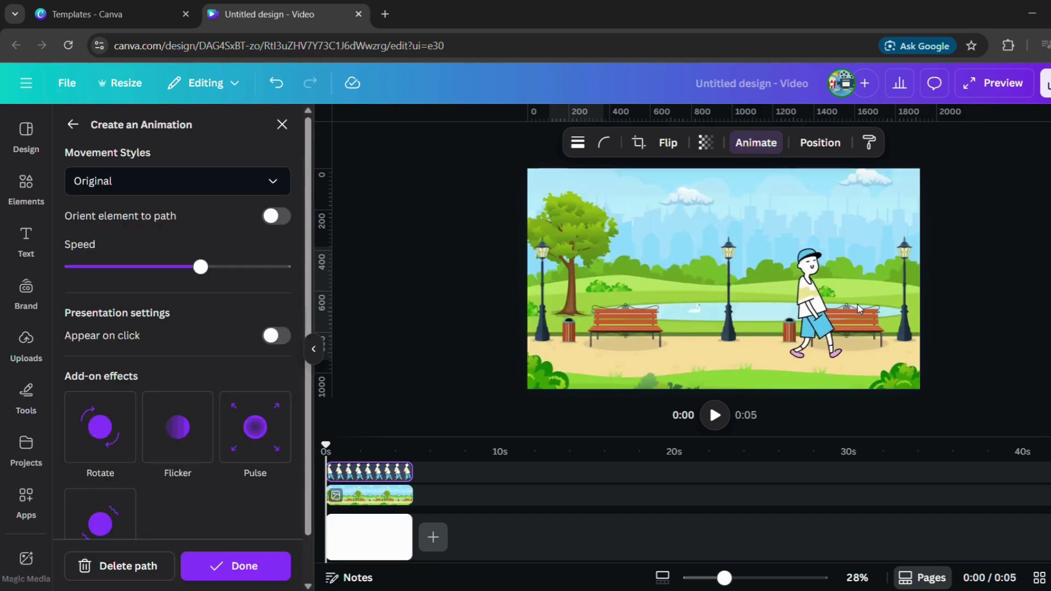
# Step: Reduce the boy's path animation speed to almost the minimum and set its movement style to Smooth
pyautogui.click(569, 328)
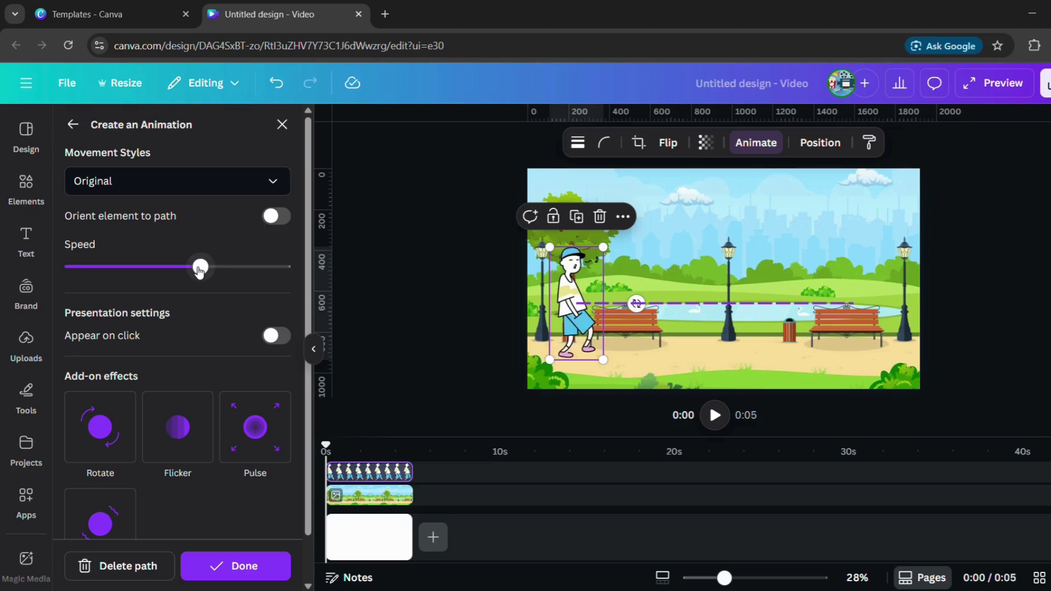
pyautogui.moveTo(200, 267); pyautogui.dragTo(70, 267)
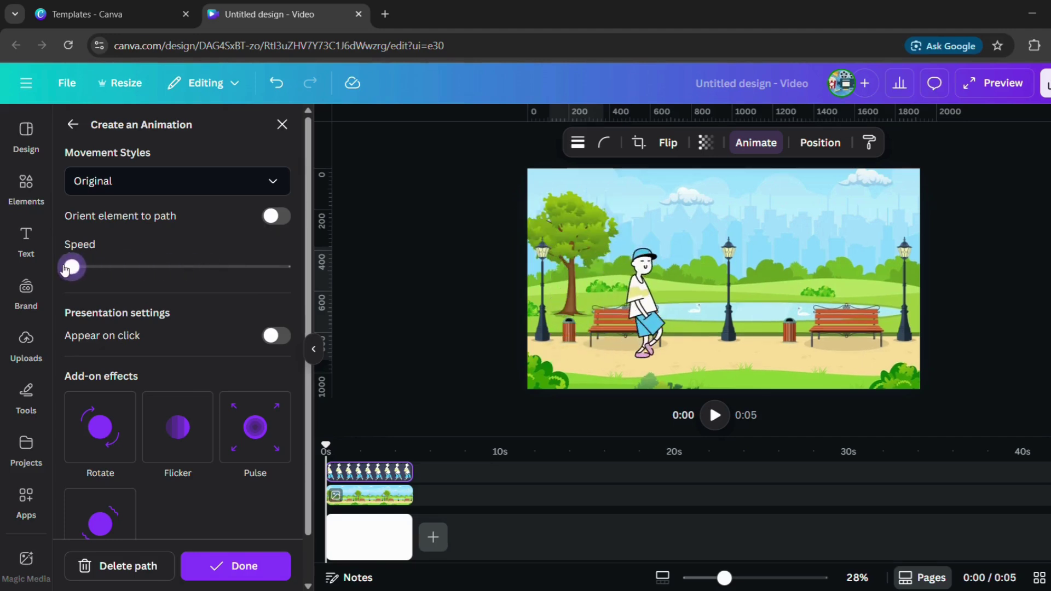
pyautogui.click(204, 192)
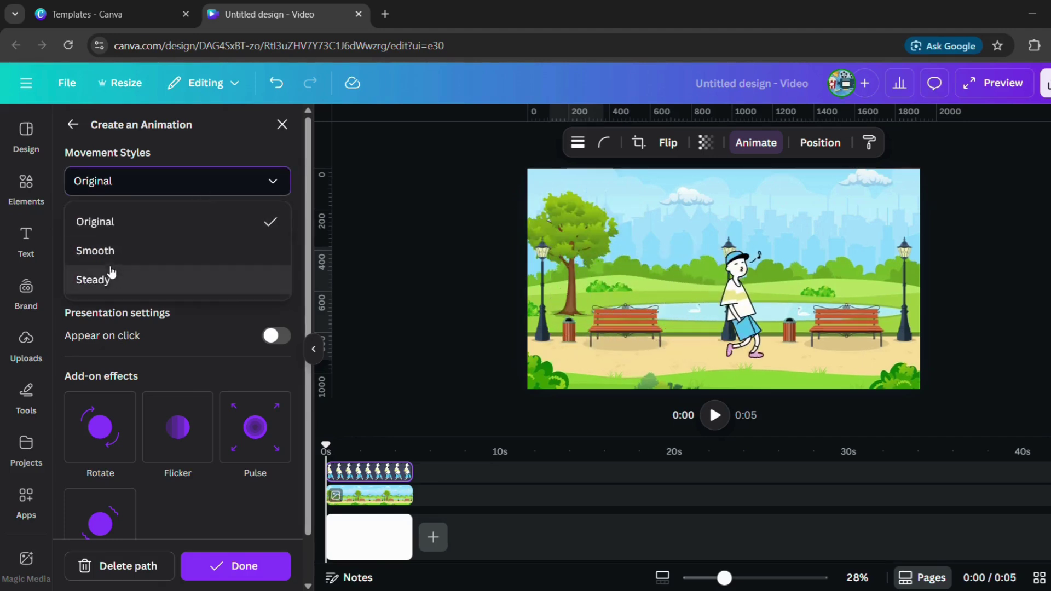
pyautogui.click(96, 250)
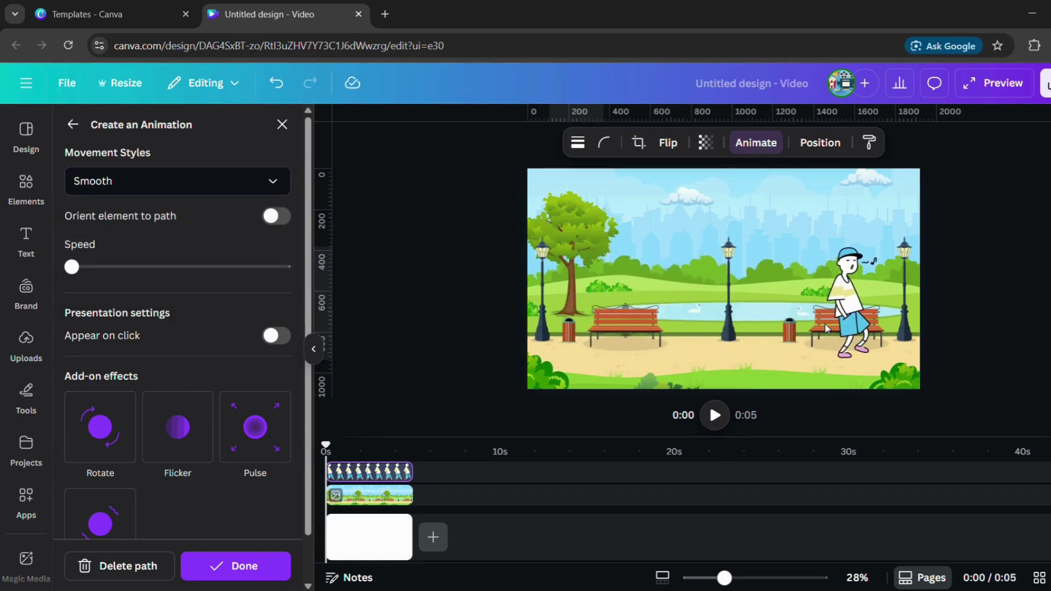
# Step: Play the full preview of the walking boy scene, and close it
pyautogui.click(994, 82)
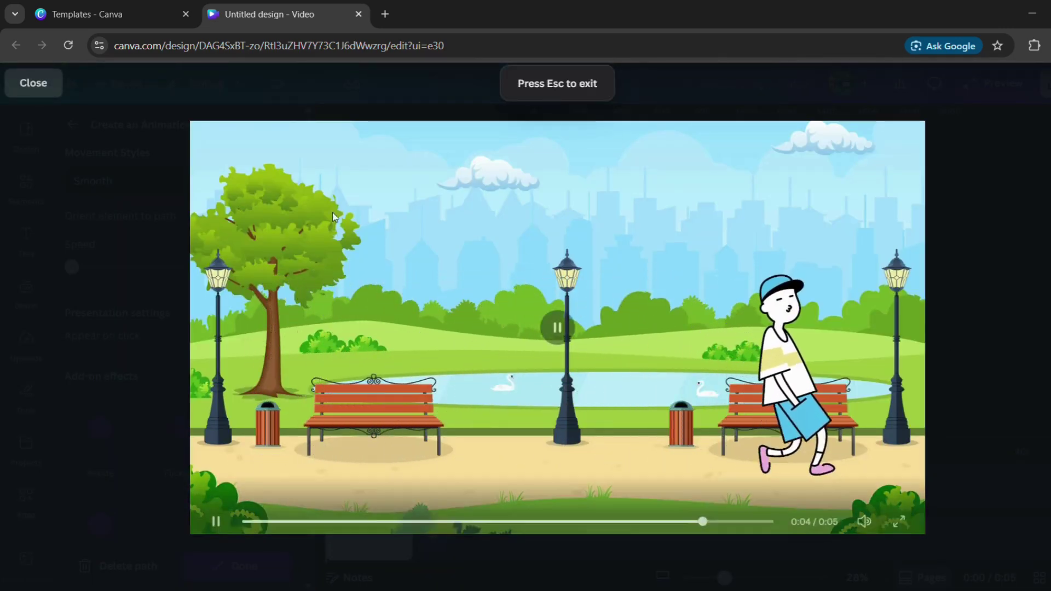
pyautogui.click(39, 86)
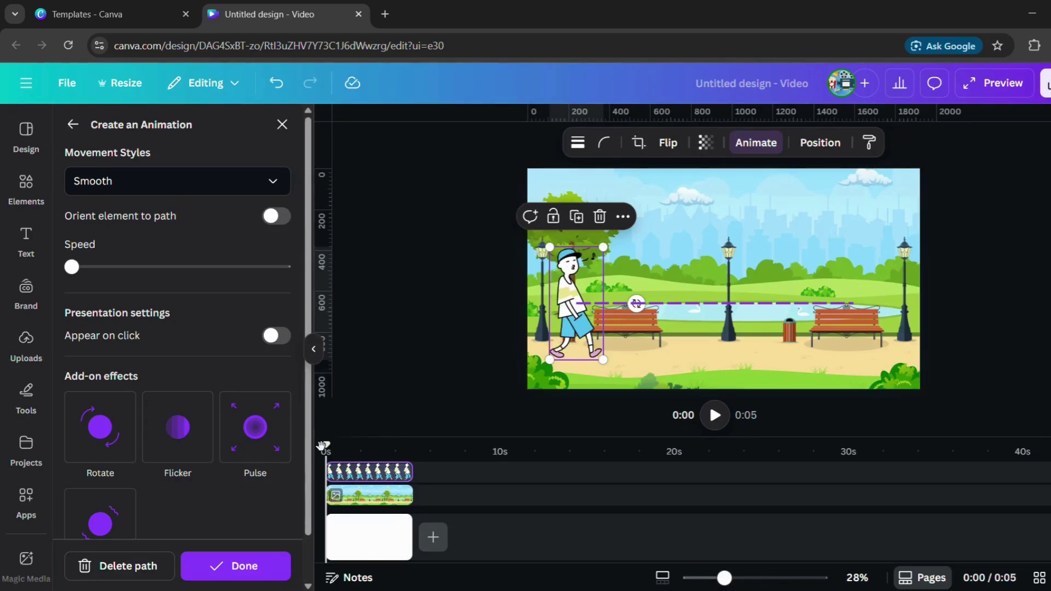
# Step: Add a second page and place the recently used mountain road background on it, aligning its clip with that page
pyautogui.click(436, 538)
pyautogui.click(452, 503)
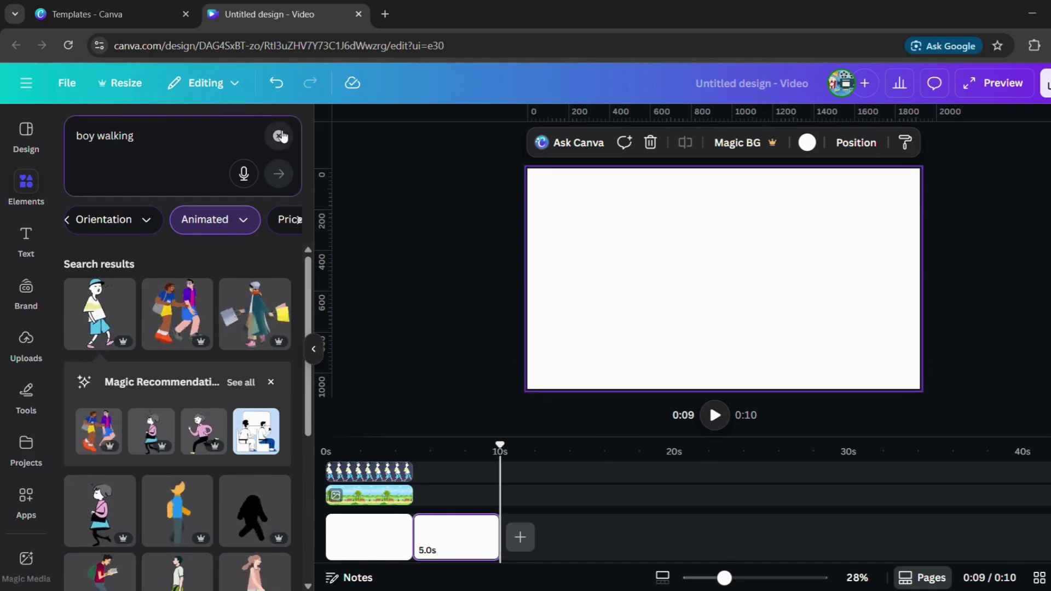
pyautogui.click(279, 135)
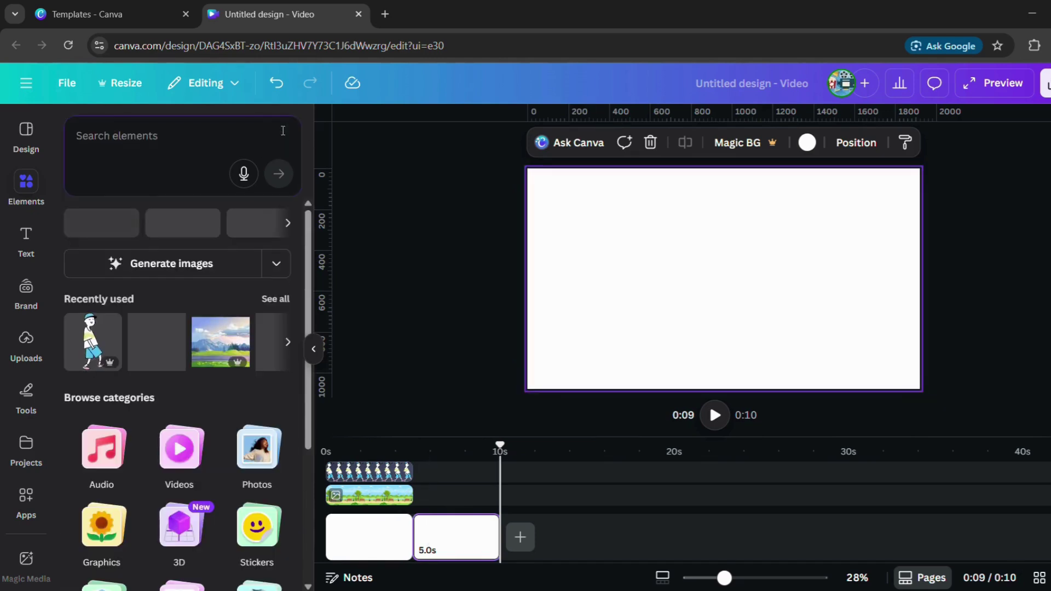
pyautogui.click(217, 350)
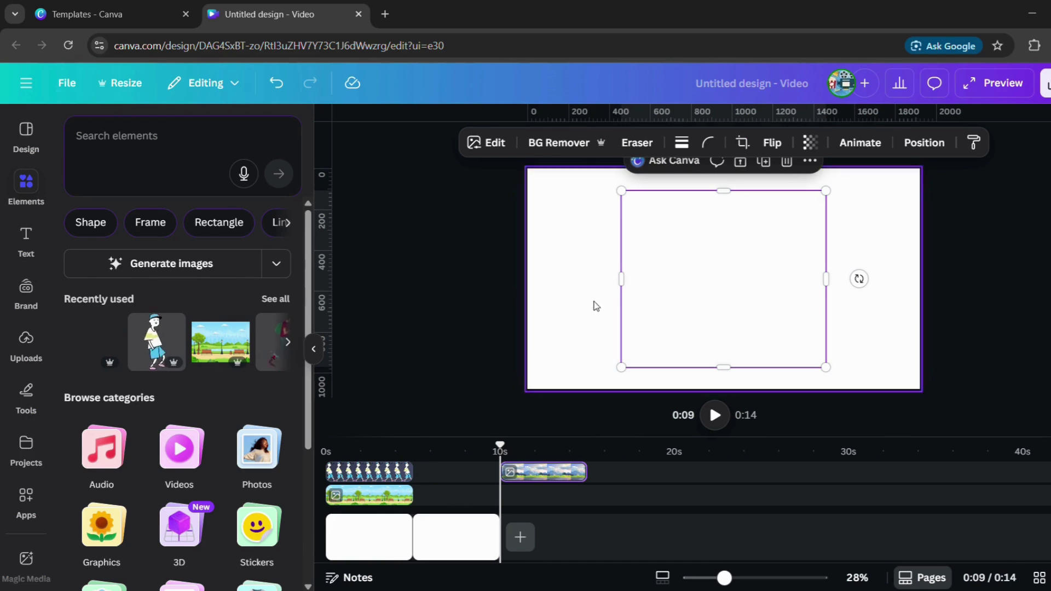
pyautogui.moveTo(544, 474); pyautogui.dragTo(455, 473)
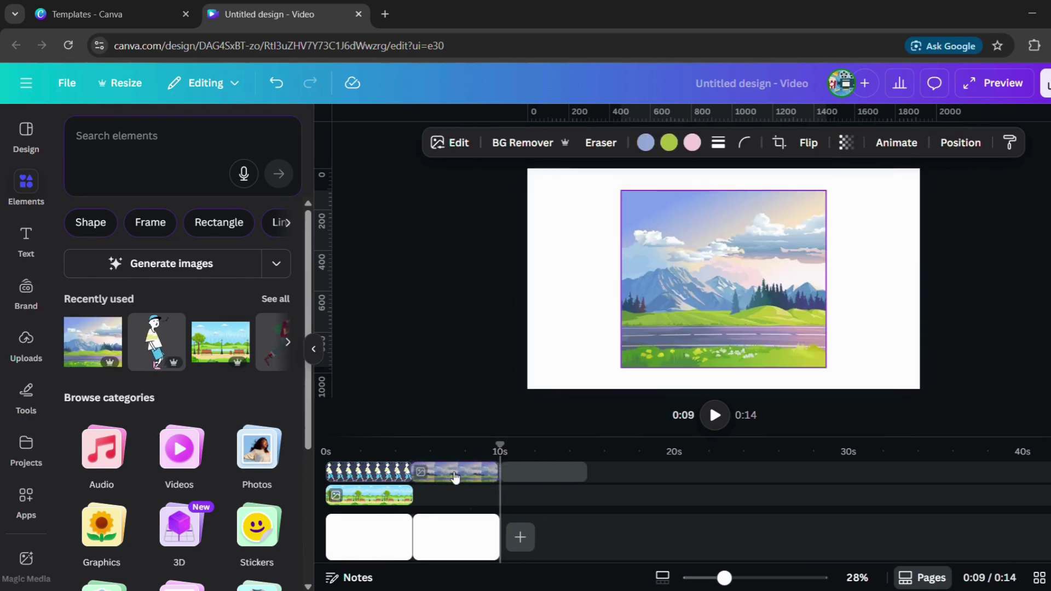
# Step: Stretch the mountain road background to the page's edges so it covers the white area
pyautogui.moveTo(621, 279); pyautogui.dragTo(527, 279)
pyautogui.moveTo(854, 279); pyautogui.dragTo(920, 279)
pyautogui.moveTo(724, 190); pyautogui.dragTo(720, 168)
pyautogui.moveTo(719, 366); pyautogui.dragTo(731, 337)
pyautogui.moveTo(720, 372); pyautogui.dragTo(720, 389)
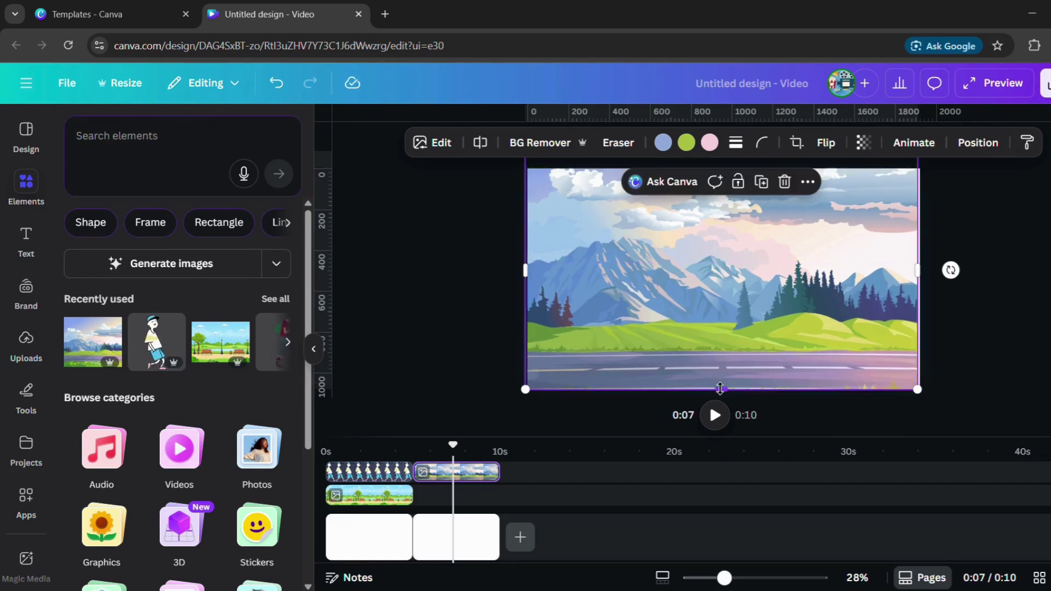
# Step: Add the animated orange convertible from the recently used elements and shrink it
pyautogui.click(281, 301)
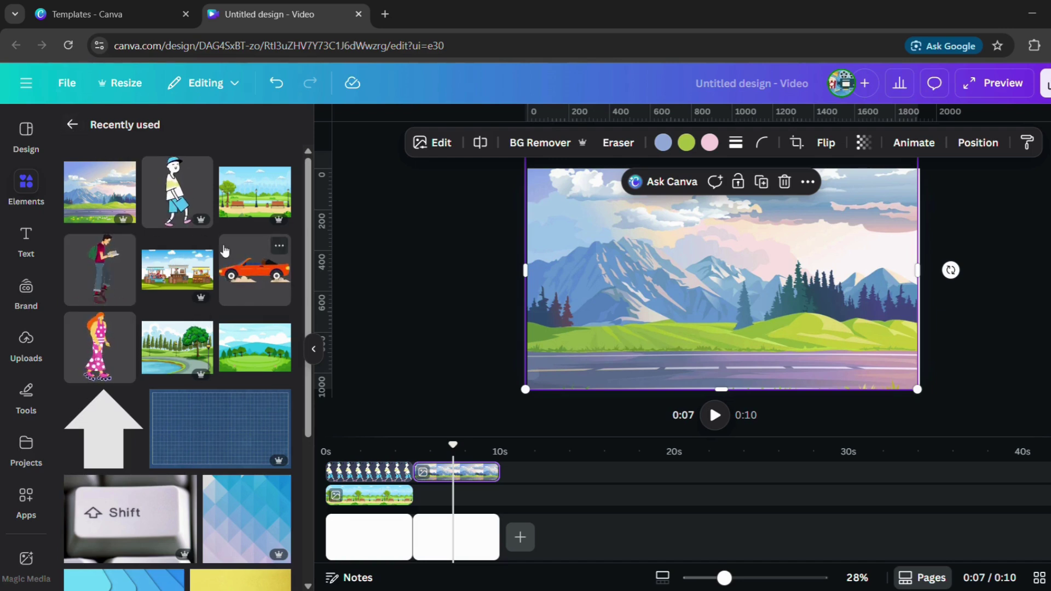
pyautogui.click(241, 295)
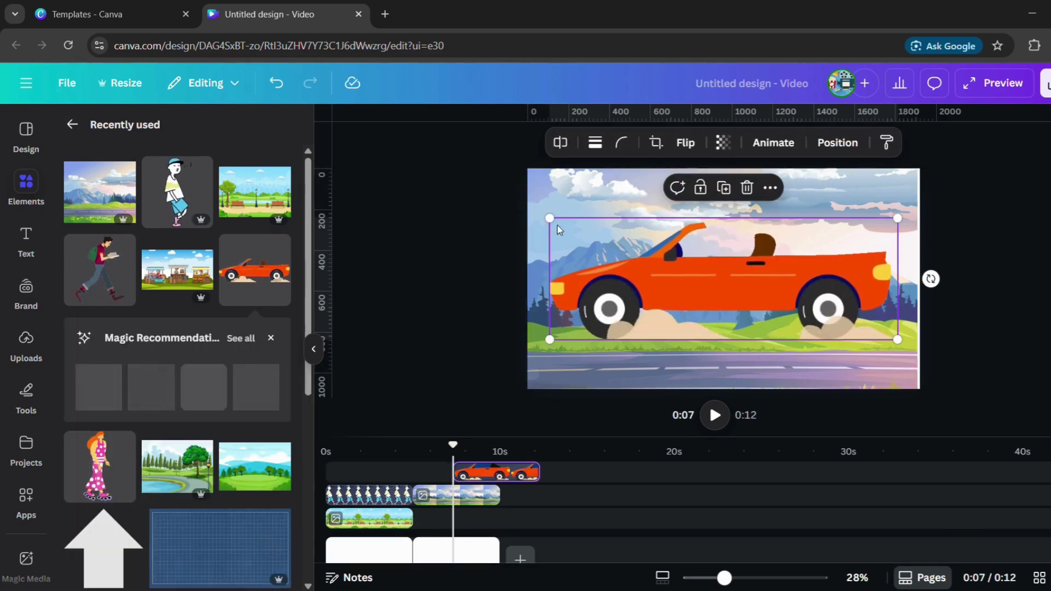
pyautogui.moveTo(549, 220); pyautogui.dragTo(671, 275)
# Step: Place the orange car small on the road in the page's lower-left corner and flip it horizontally to face right
pyautogui.moveTo(777, 329); pyautogui.dragTo(654, 339)
pyautogui.moveTo(549, 289); pyautogui.dragTo(565, 338)
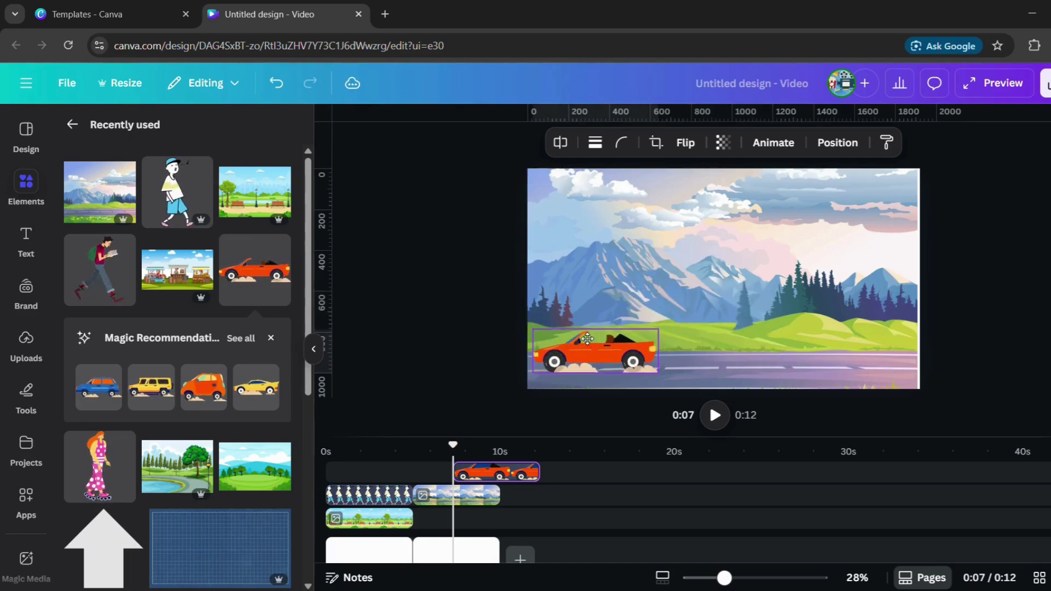
pyautogui.click(686, 144)
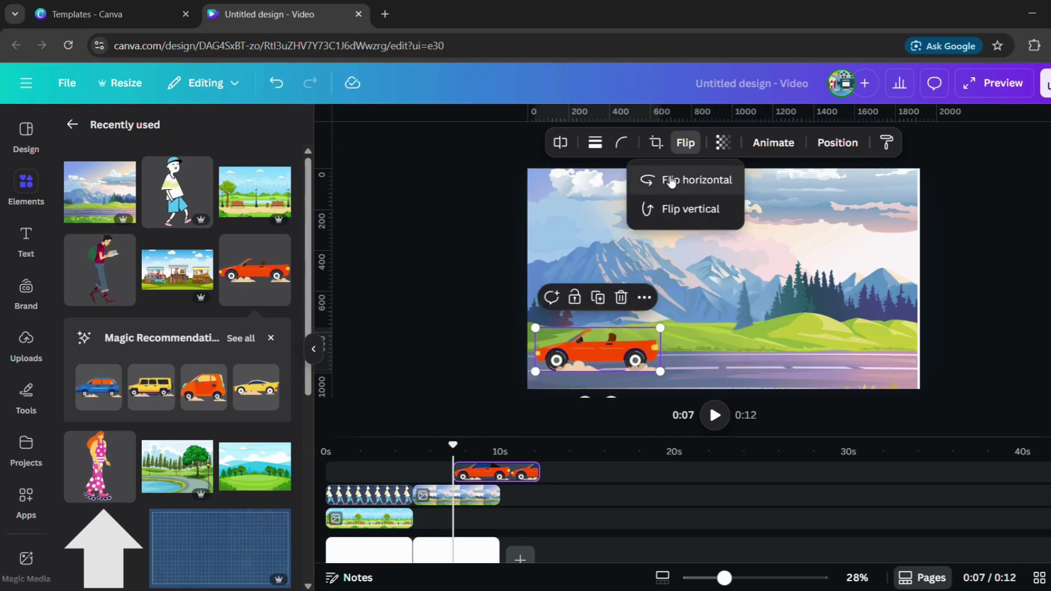
pyautogui.moveTo(602, 351); pyautogui.dragTo(599, 352)
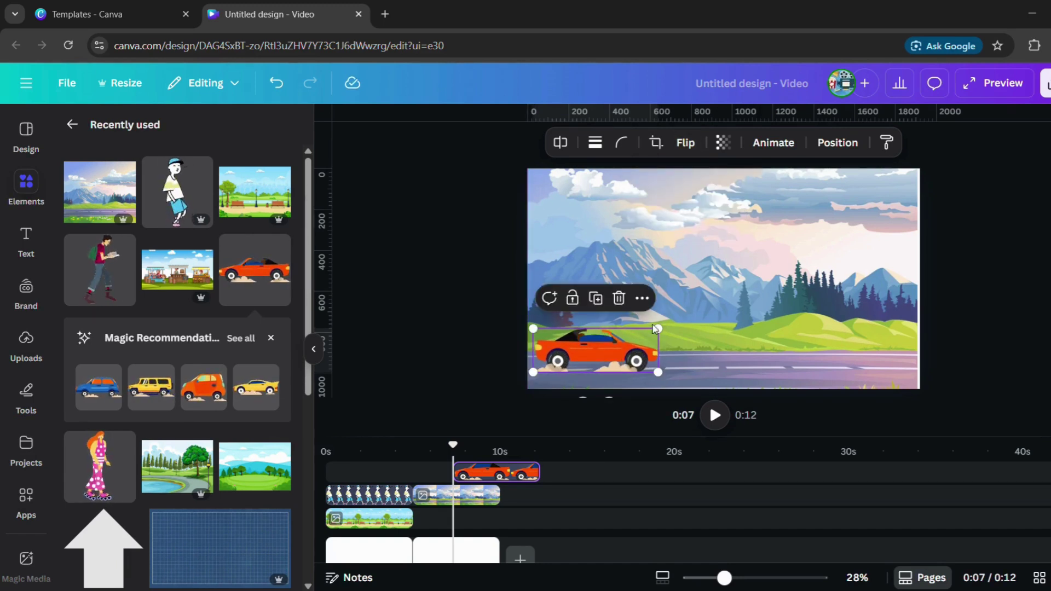
# Step: Enlarge the mountain background well past the page's right edge with its road under the car, and align the car clip with the second page's start
pyautogui.click(790, 256)
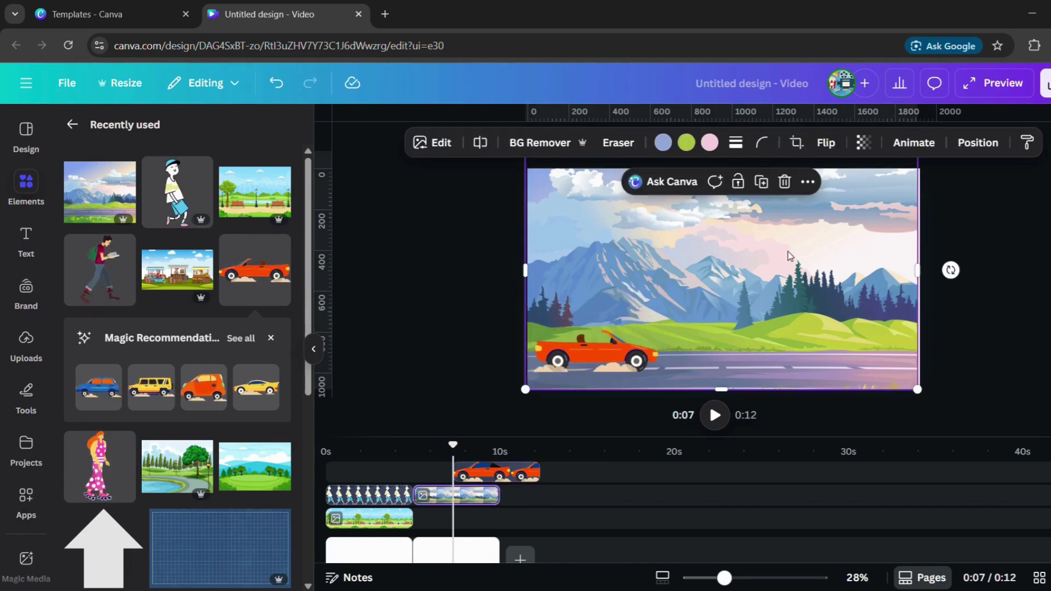
pyautogui.moveTo(917, 391); pyautogui.dragTo(1043, 408)
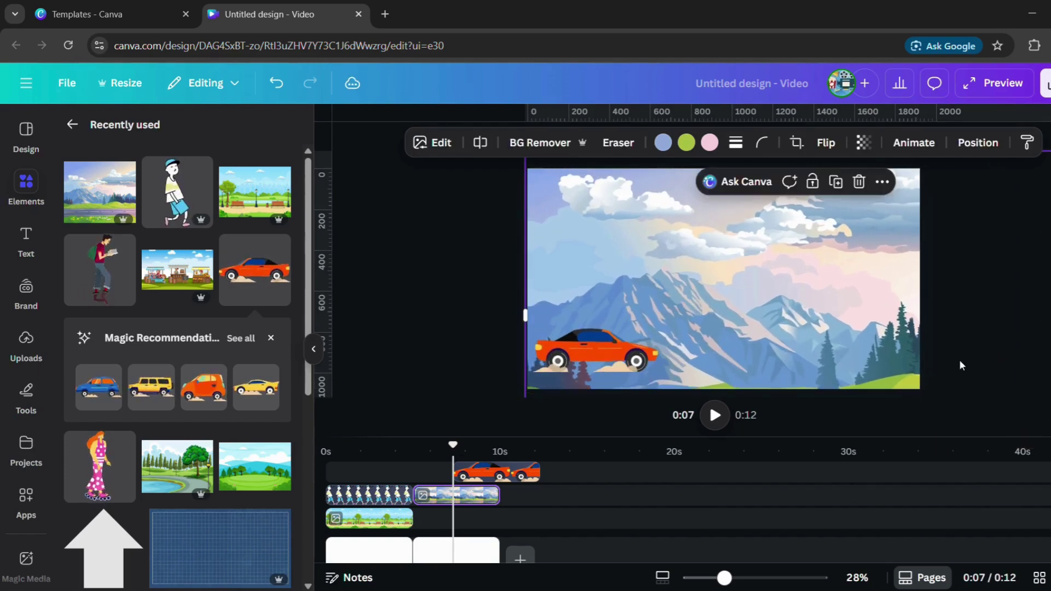
pyautogui.click(959, 361)
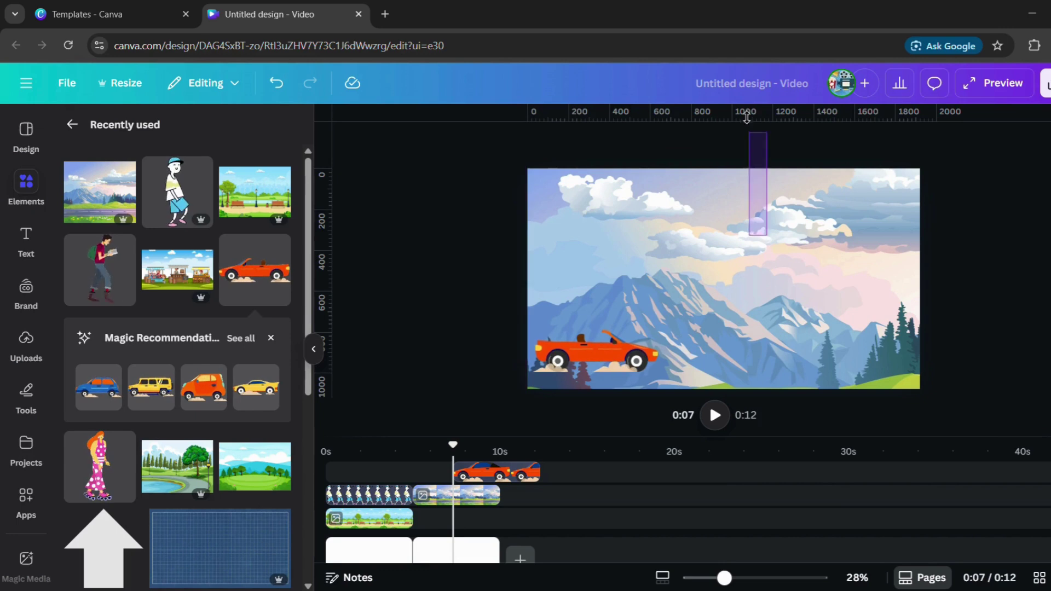
pyautogui.click(705, 222)
pyautogui.moveTo(702, 271); pyautogui.dragTo(695, 172)
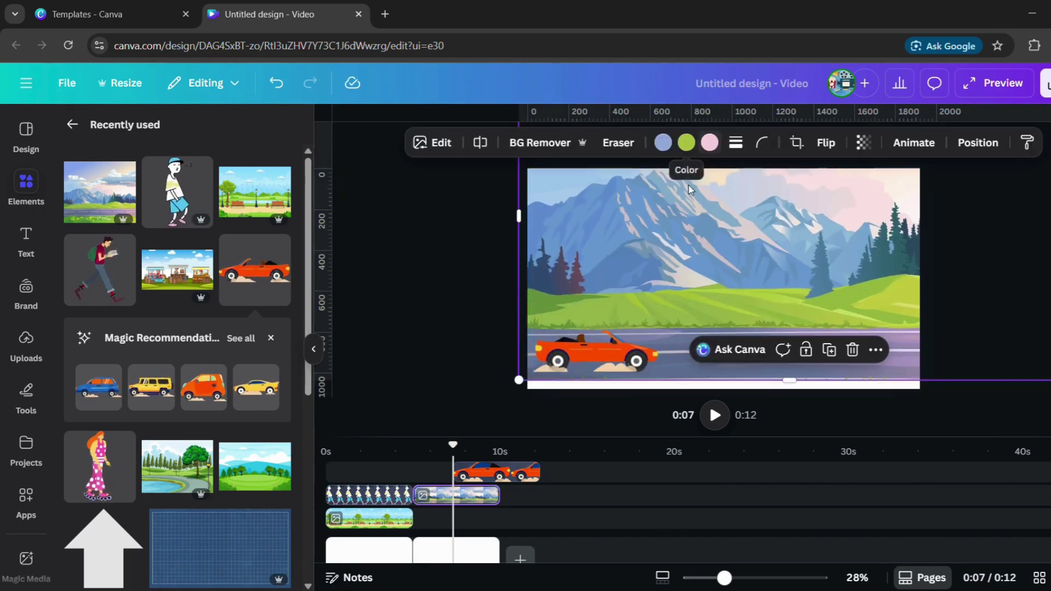
pyautogui.moveTo(700, 284); pyautogui.dragTo(774, 313)
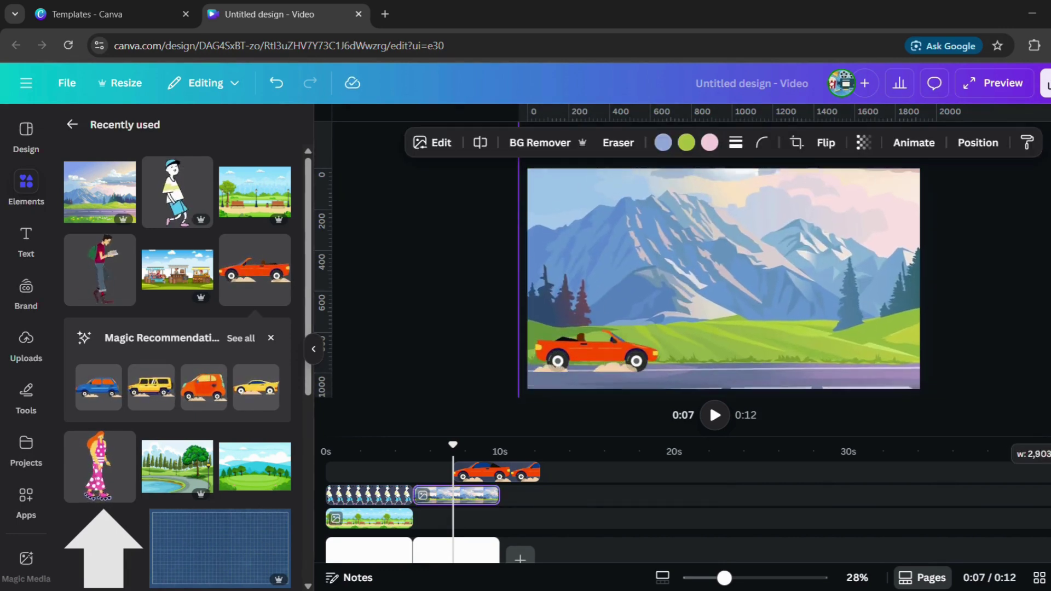
pyautogui.moveTo(789, 308); pyautogui.dragTo(790, 278)
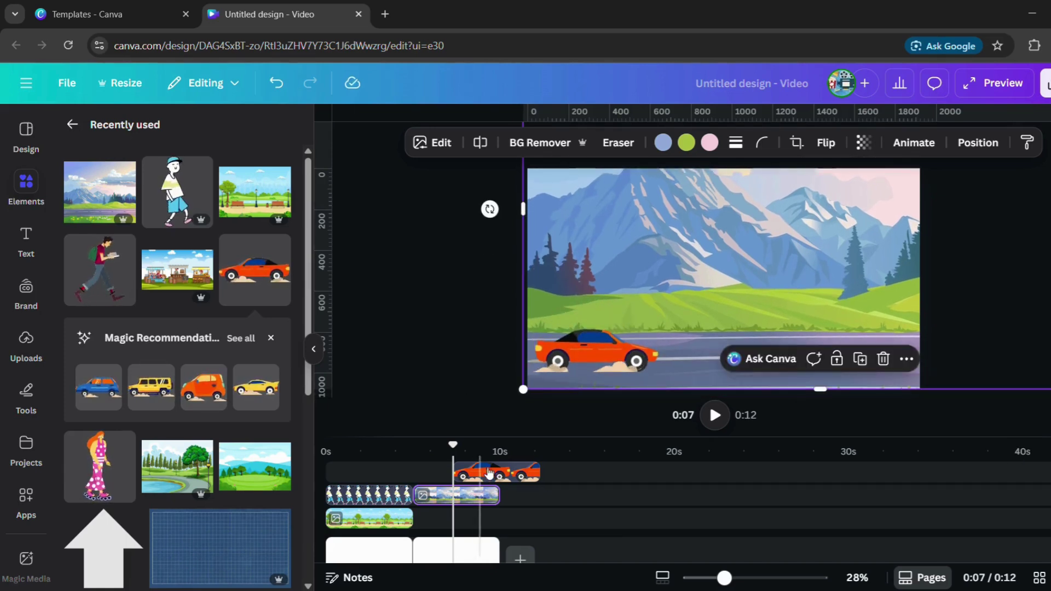
pyautogui.moveTo(486, 470); pyautogui.dragTo(446, 471)
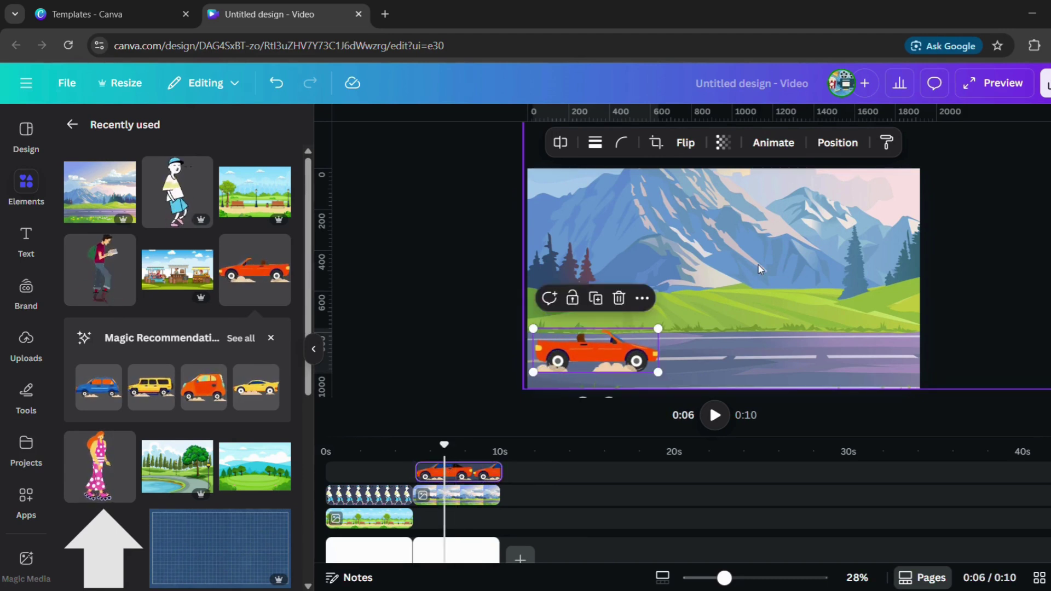
pyautogui.click(772, 152)
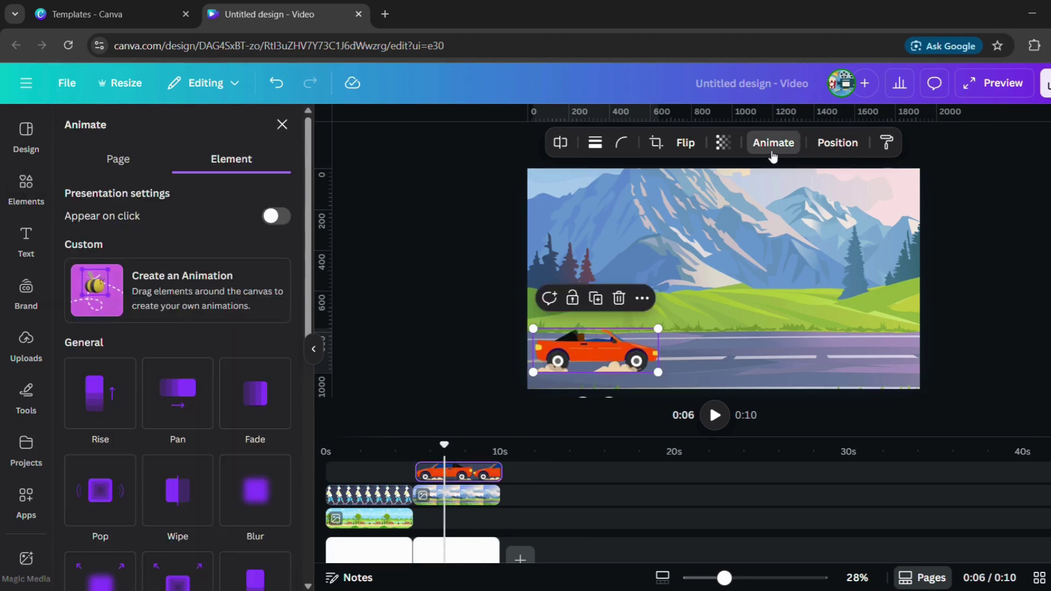
pyautogui.click(206, 283)
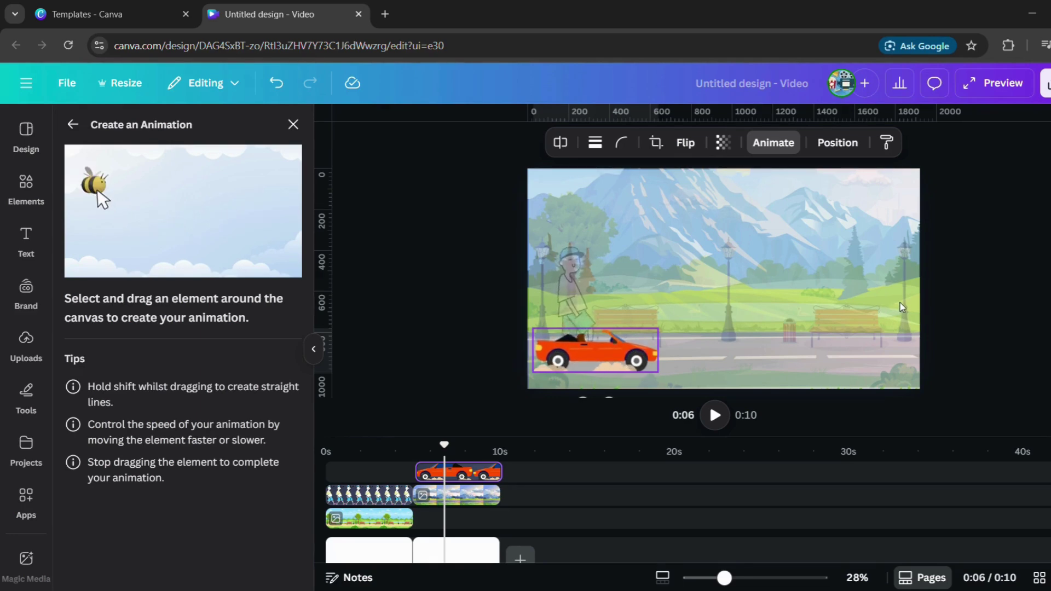
pyautogui.press('Escape')
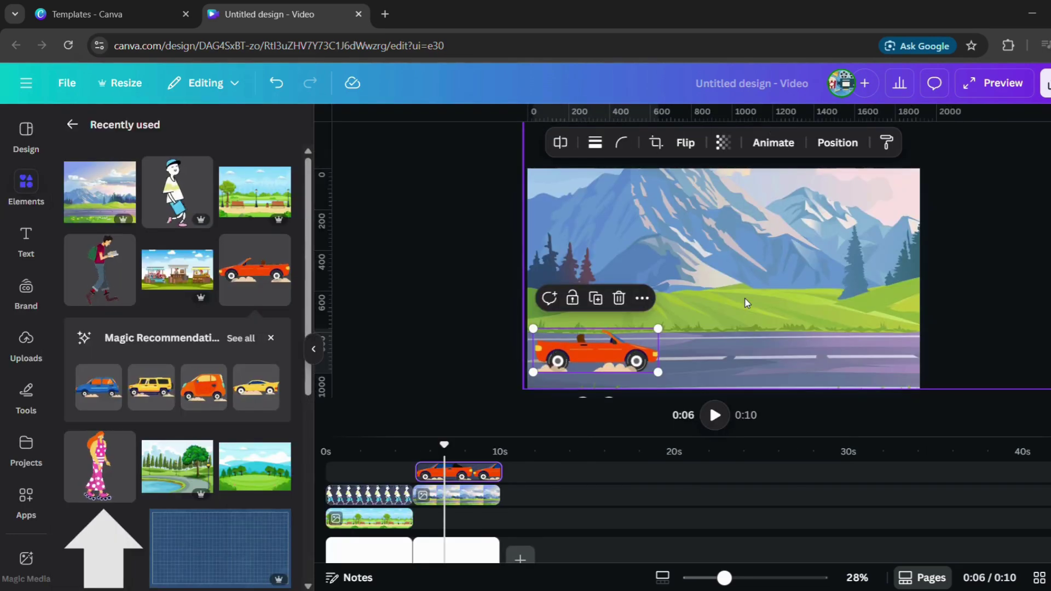
# Step: Create a custom animation sliding the enlarged mountain background leftwards behind the stationary car
pyautogui.click(848, 306)
pyautogui.click(704, 297)
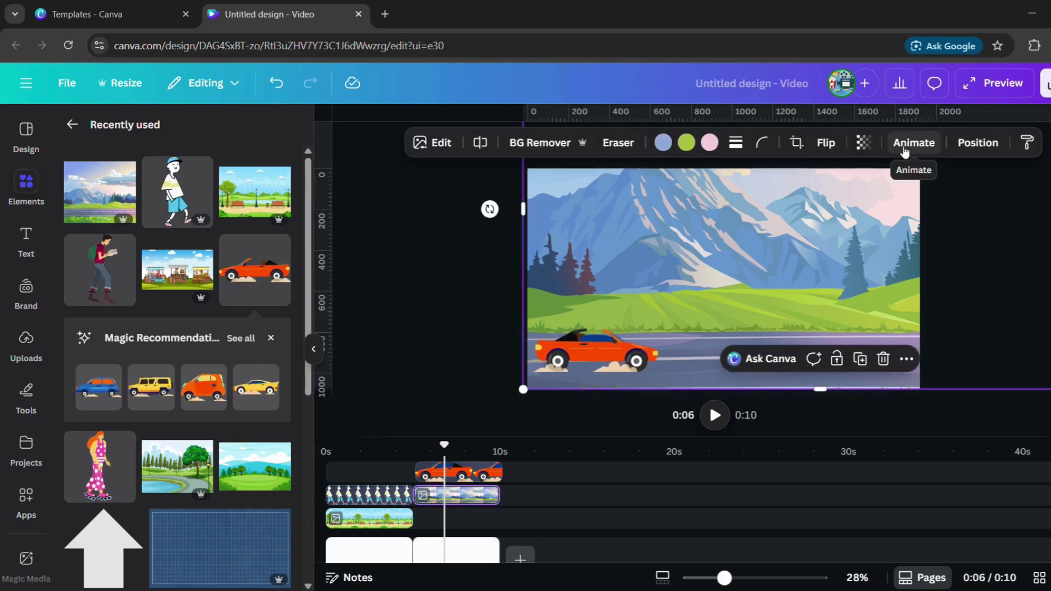
pyautogui.click(904, 152)
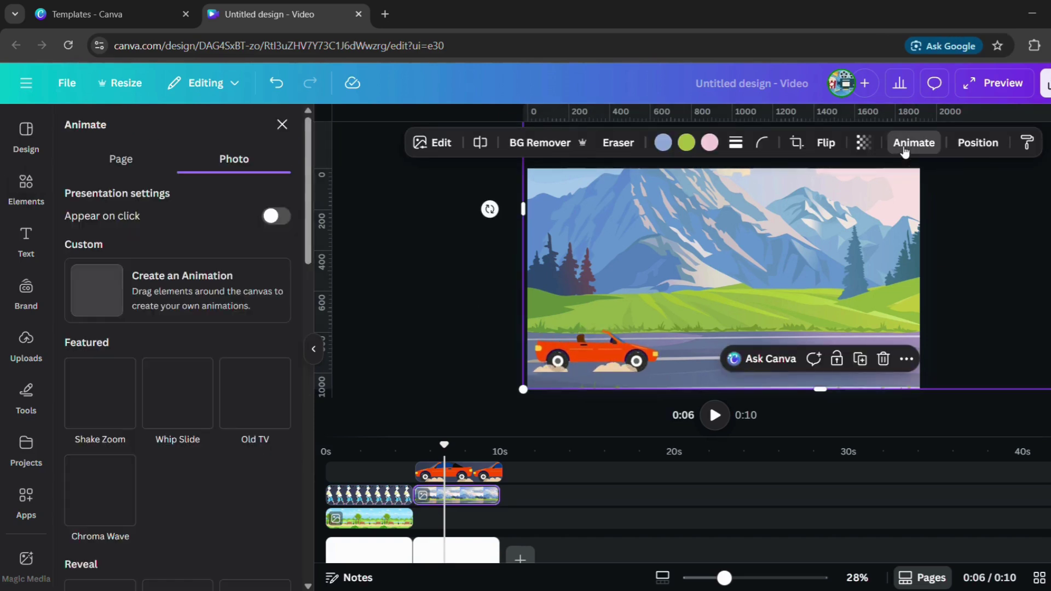
pyautogui.click(165, 301)
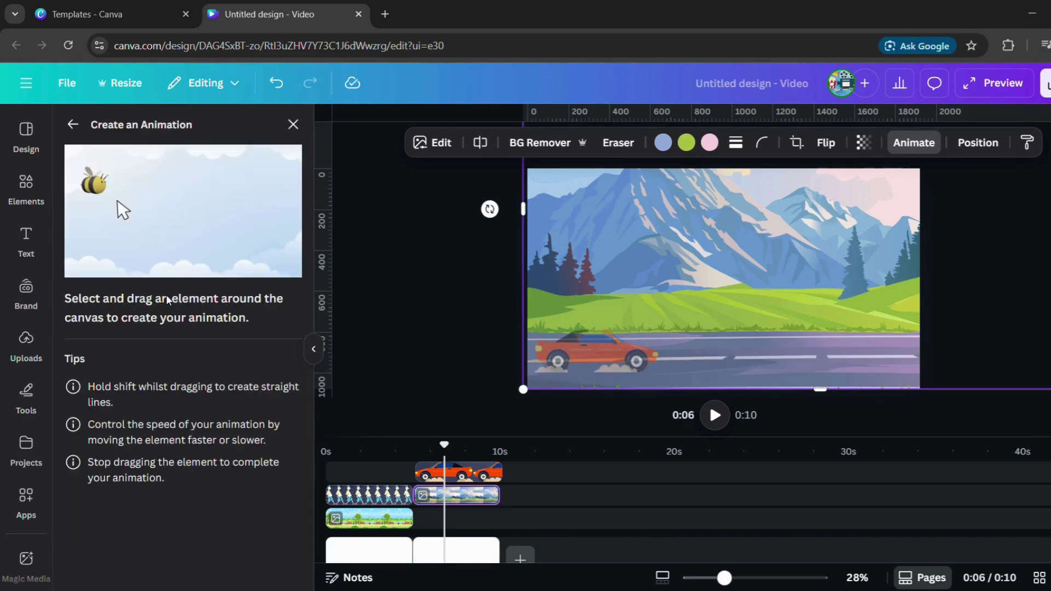
pyautogui.moveTo(902, 324); pyautogui.dragTo(608, 343)
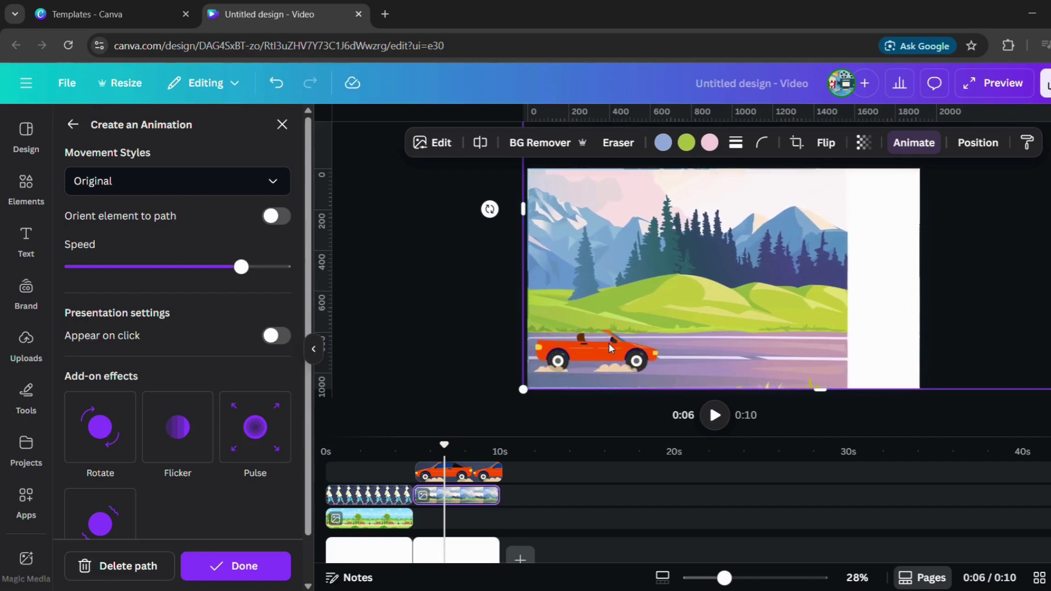
# Step: Play the car scene from the start of the second page to check the background movement
pyautogui.click(414, 464)
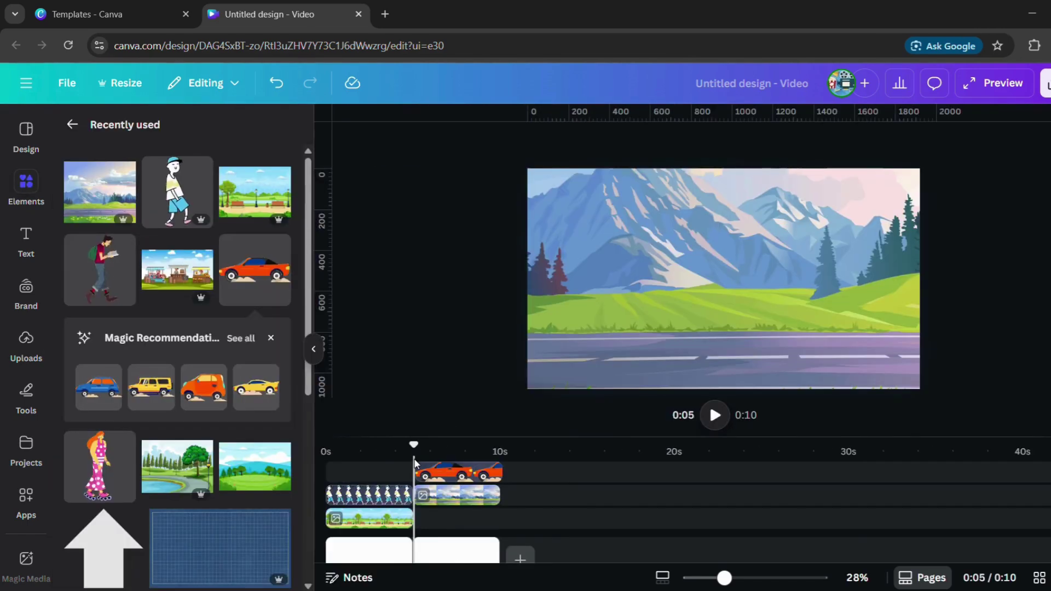
pyautogui.click(715, 416)
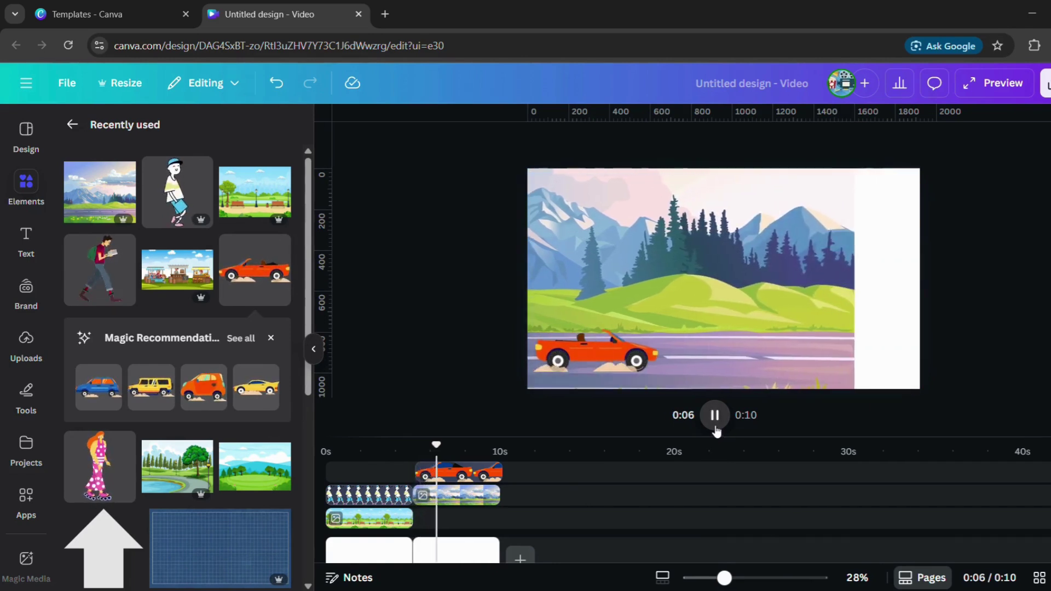
pyautogui.click(793, 314)
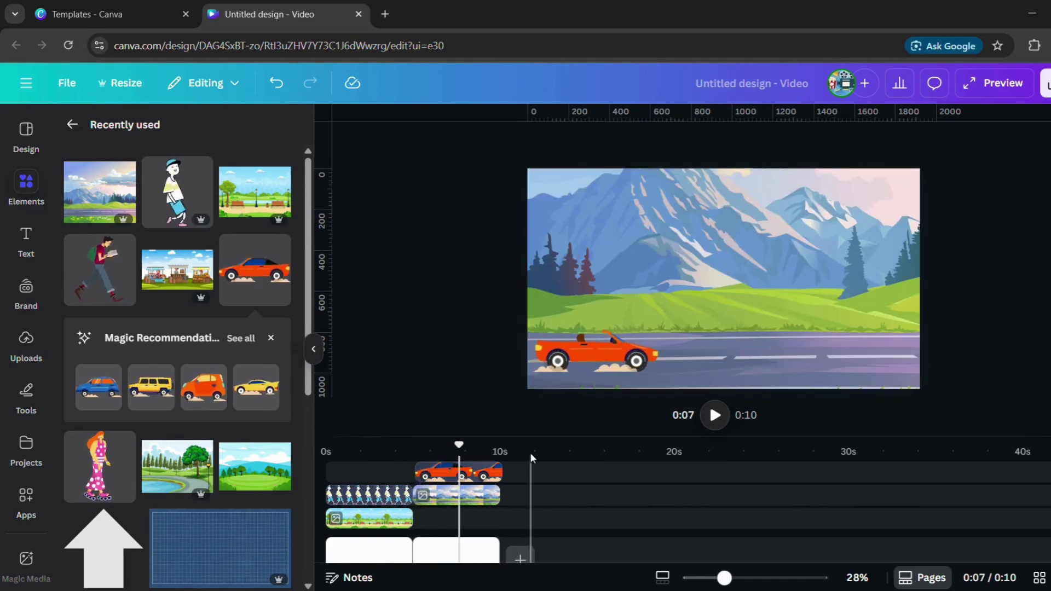
# Step: Trim the car clip, the mountain background clip and the second page to about 2.6 s
pyautogui.moveTo(497, 469); pyautogui.dragTo(451, 494)
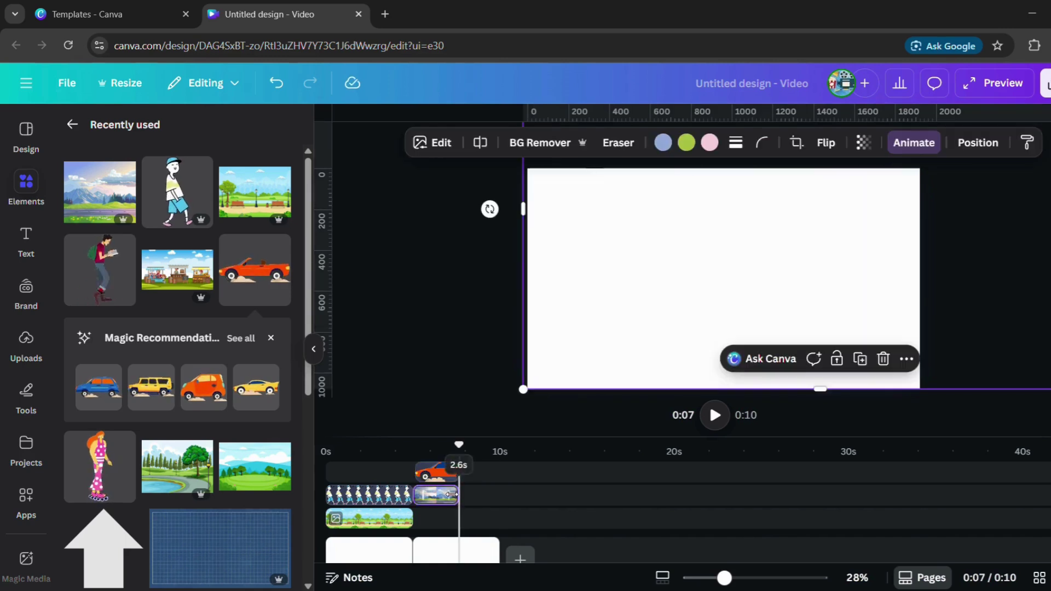
pyautogui.click(410, 480)
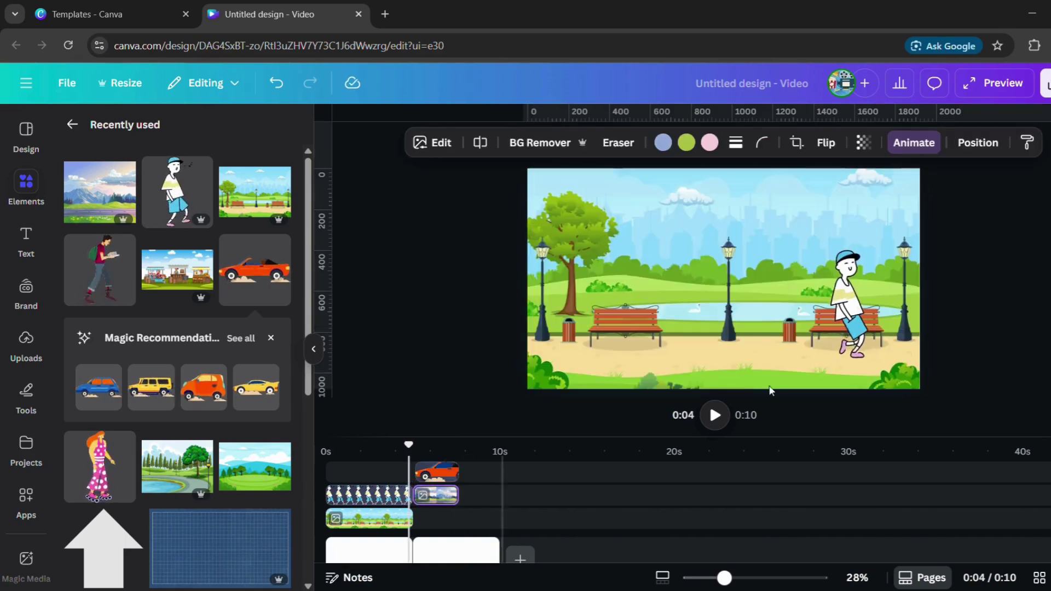
pyautogui.click(717, 414)
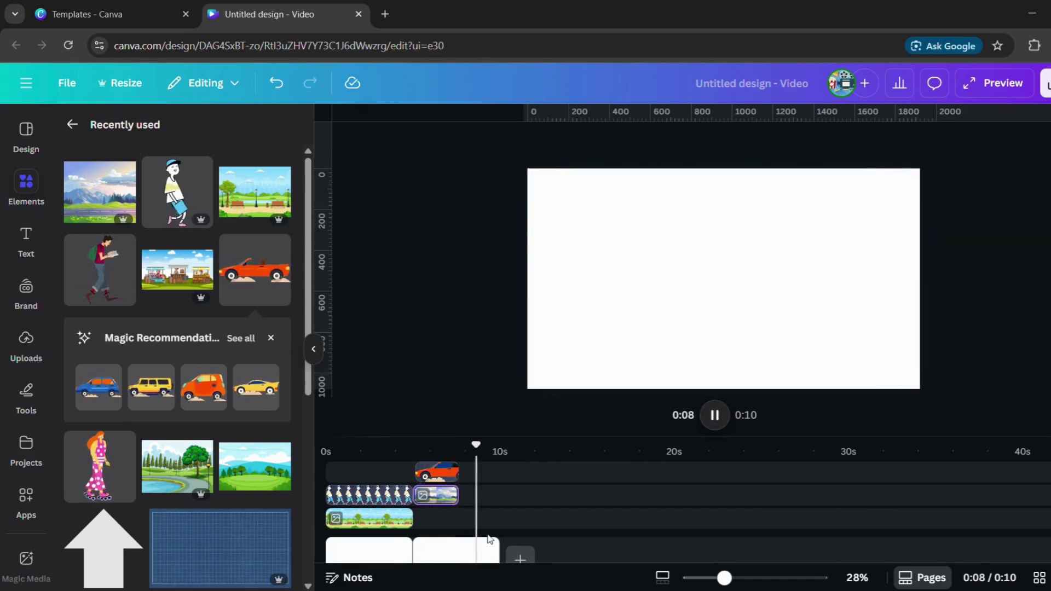
pyautogui.moveTo(494, 554); pyautogui.dragTo(458, 554)
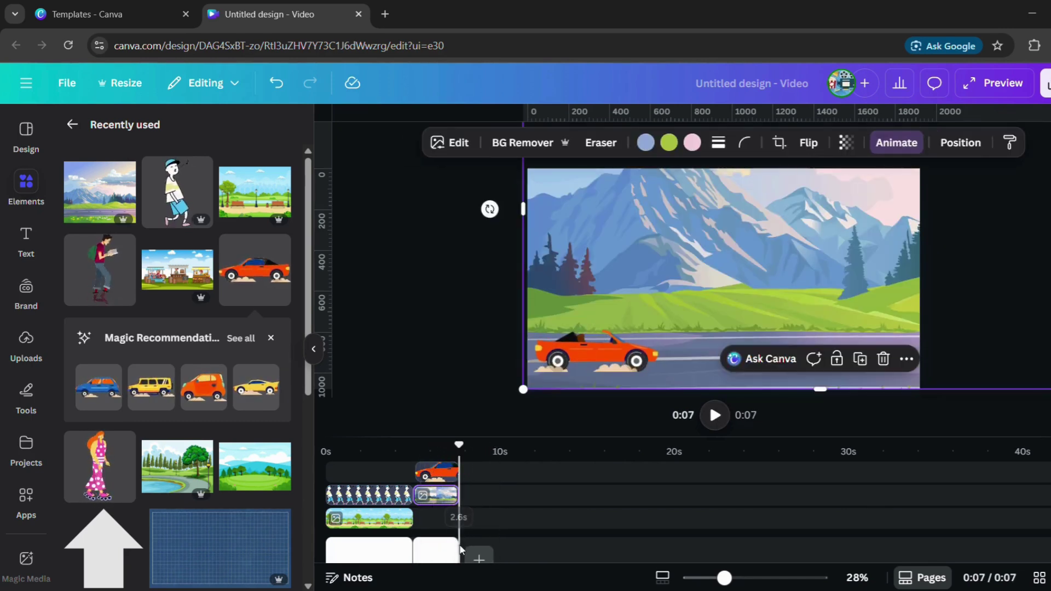
# Step: Play the full preview of both scenes, and close it
pyautogui.click(983, 96)
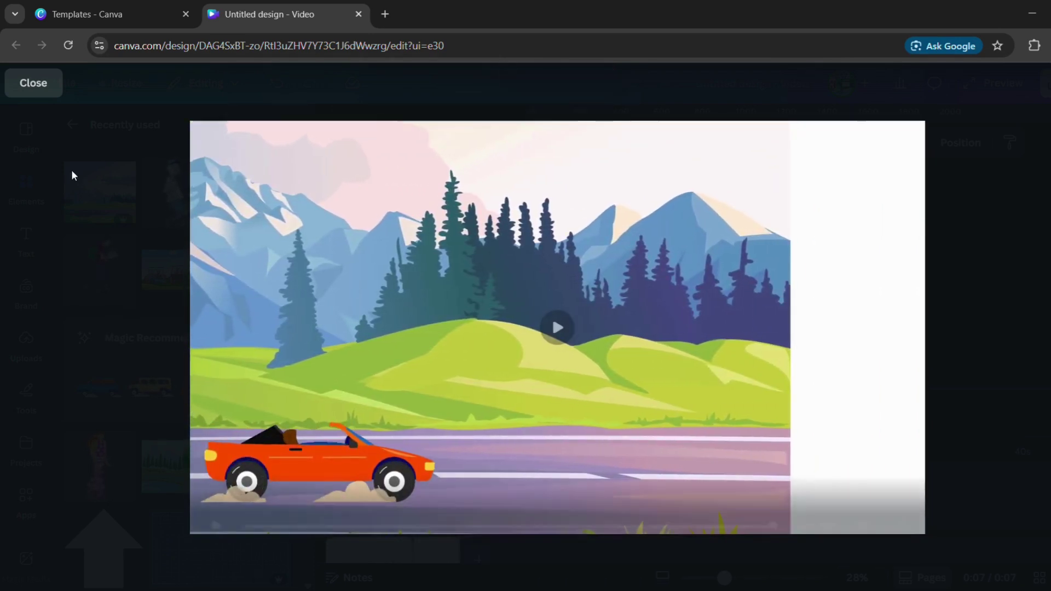
pyautogui.click(34, 83)
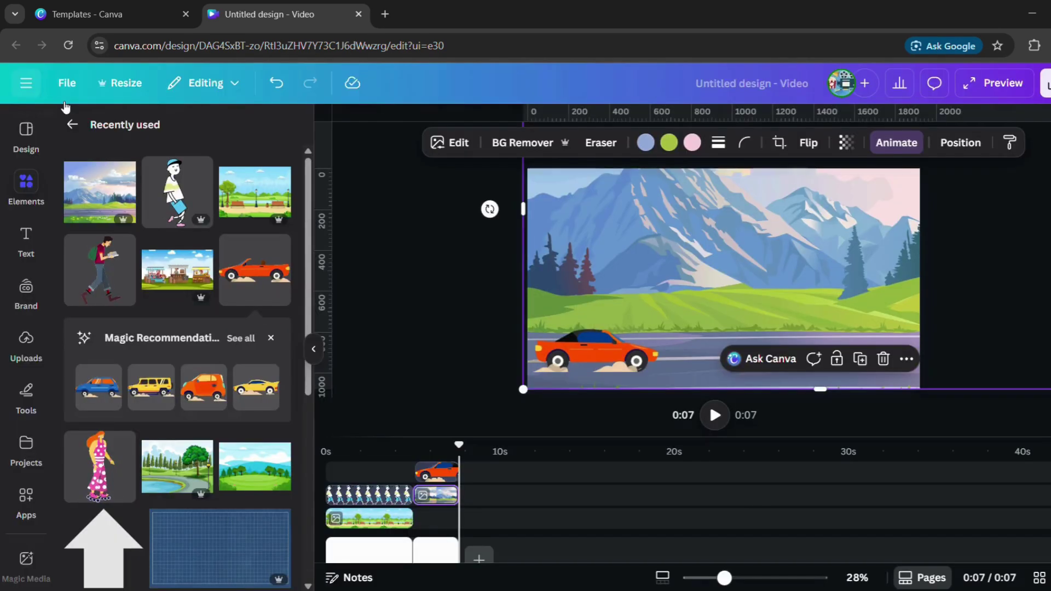
# Step: Delete the car clip and the mountain background clip from the second page
pyautogui.click(448, 467)
pyautogui.click(813, 309)
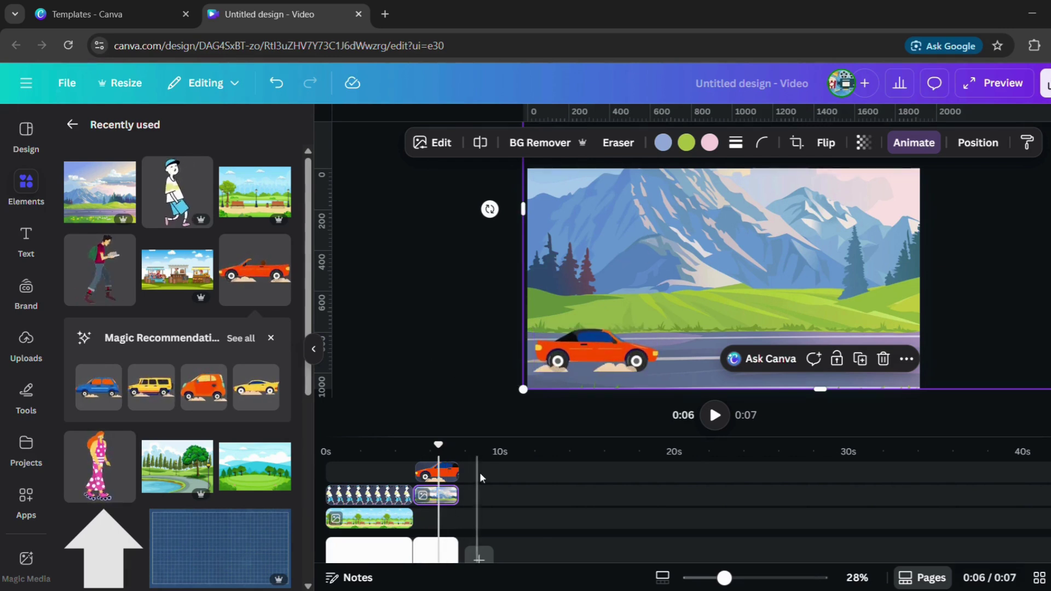
pyautogui.click(430, 471)
pyautogui.rightClick(430, 471)
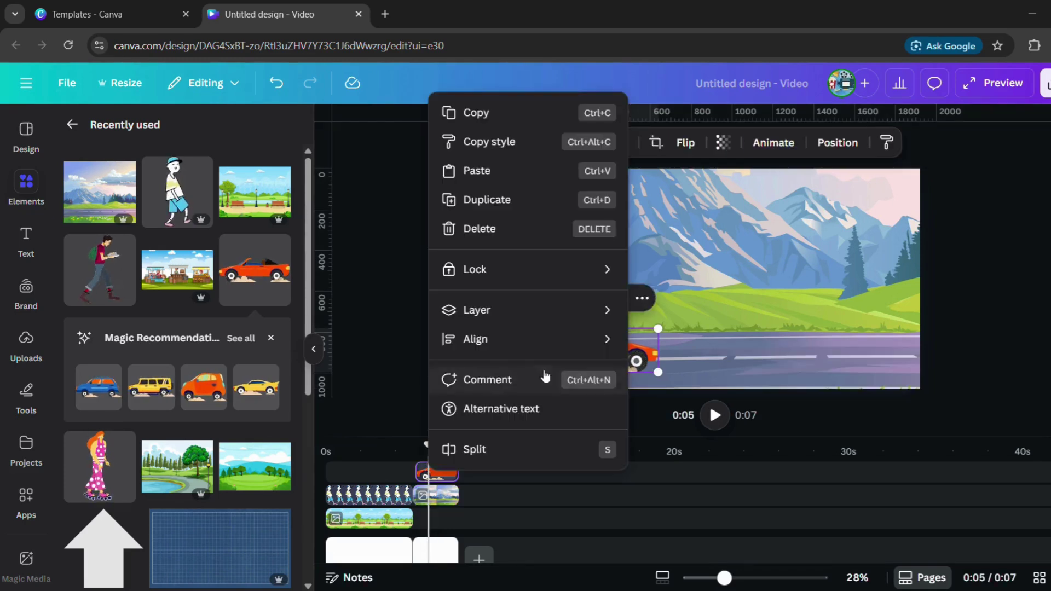
pyautogui.click(395, 363)
pyautogui.click(447, 470)
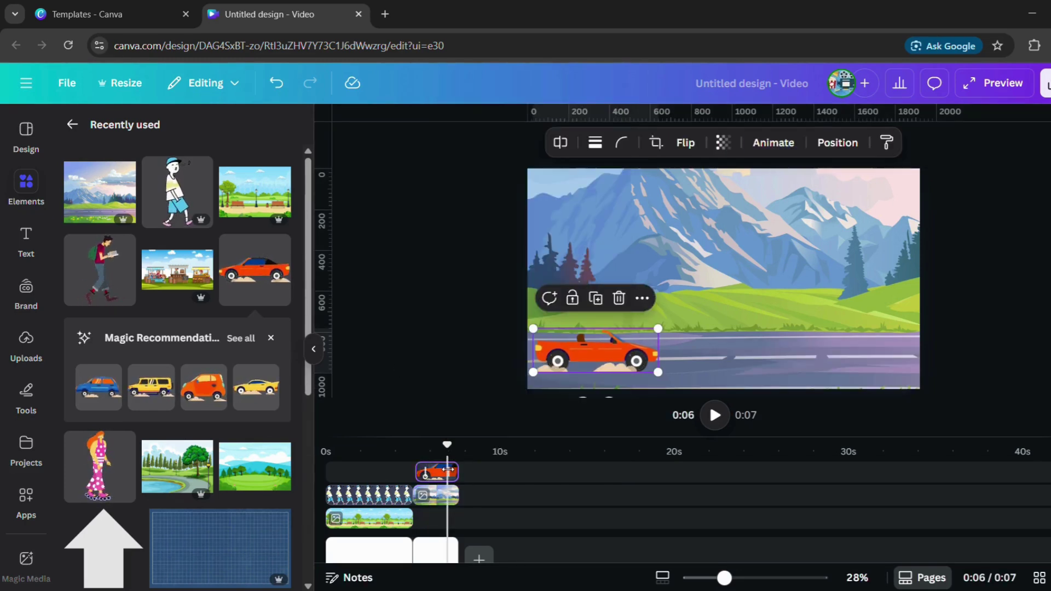
pyautogui.press('Delete')
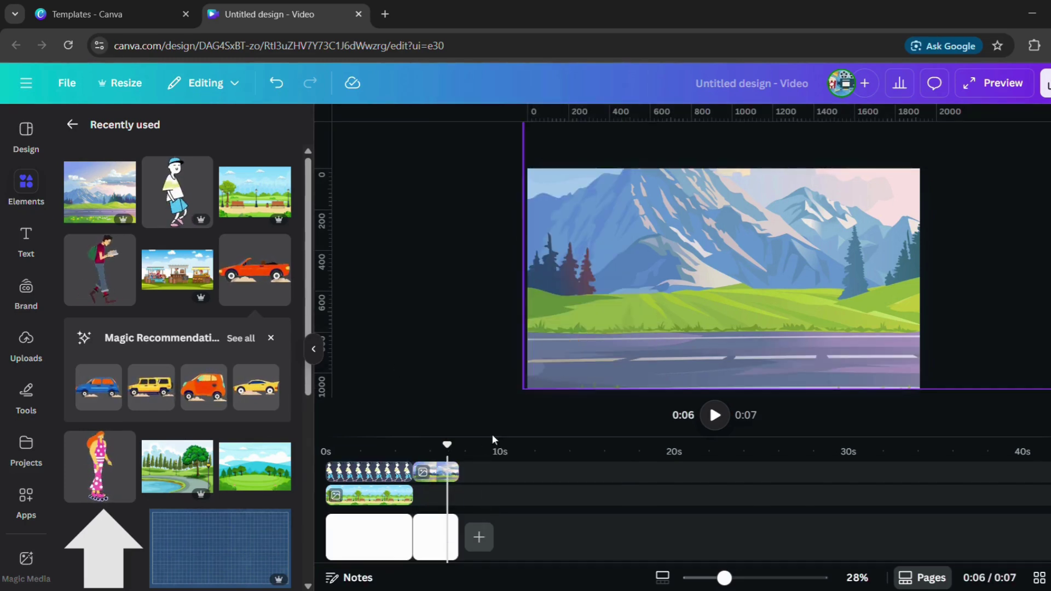
pyautogui.click(435, 474)
pyautogui.rightClick(435, 474)
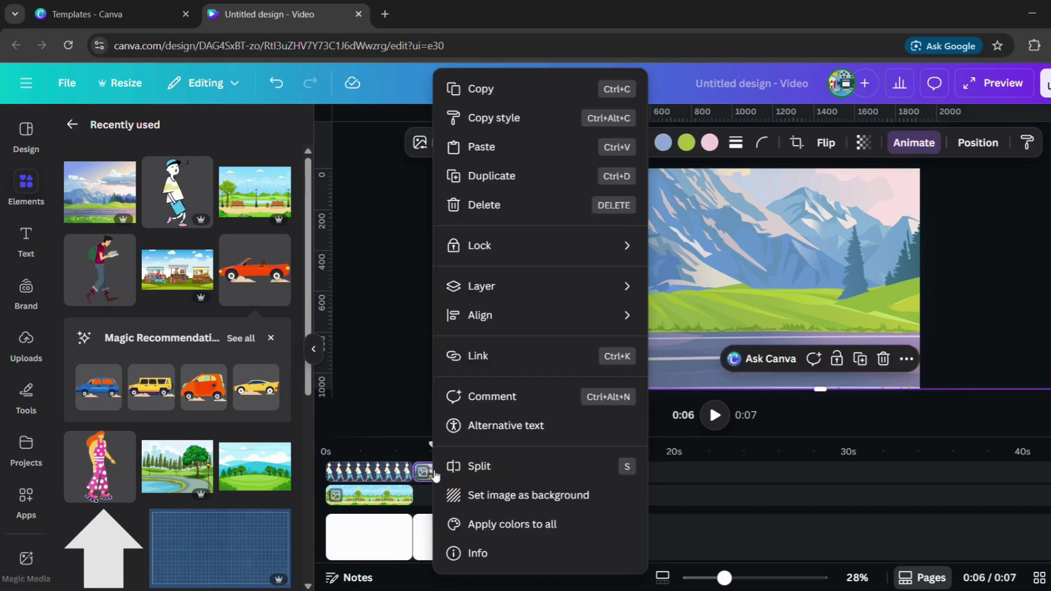
pyautogui.click(476, 203)
# Step: Delete the walking boy and the park background from the first page
pyautogui.click(378, 471)
pyautogui.rightClick(378, 471)
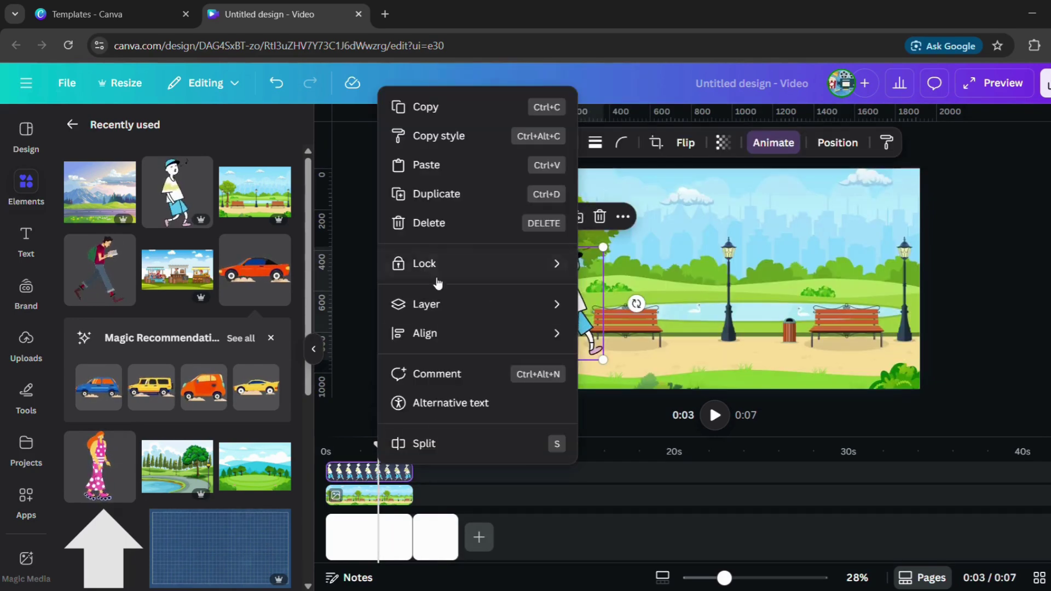
pyautogui.click(426, 225)
pyautogui.click(360, 472)
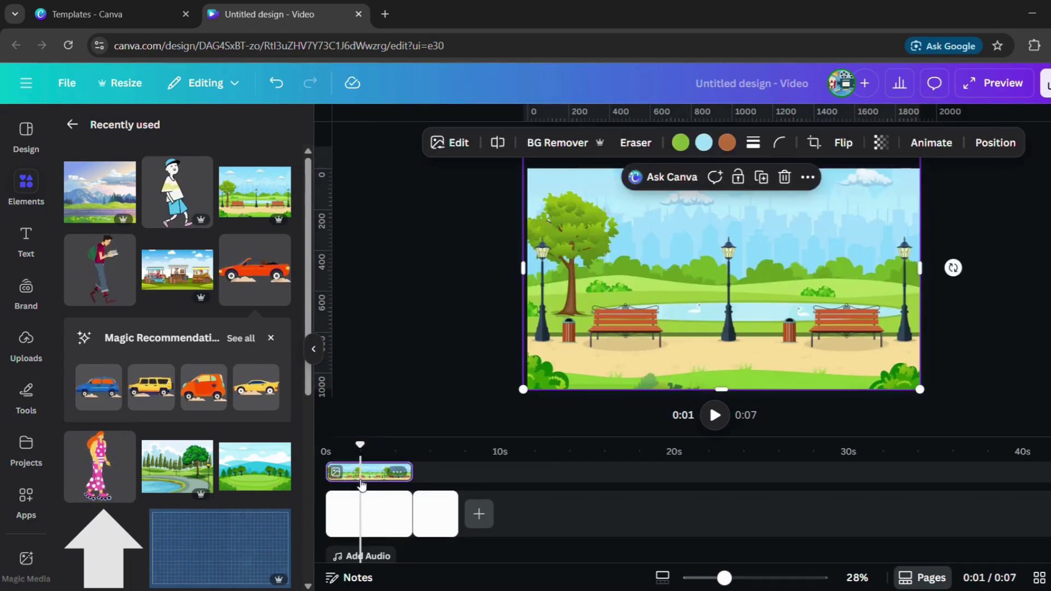
pyautogui.rightClick(360, 472)
pyautogui.click(413, 182)
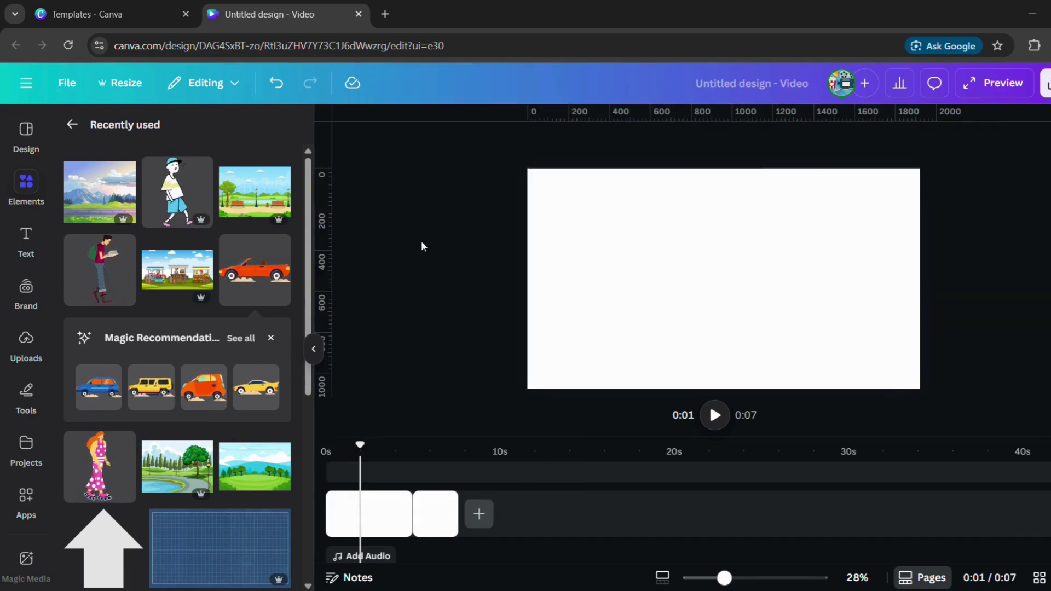
# Step: Delete the second page and add a new blank page after the first one
pyautogui.click(438, 508)
pyautogui.rightClick(433, 508)
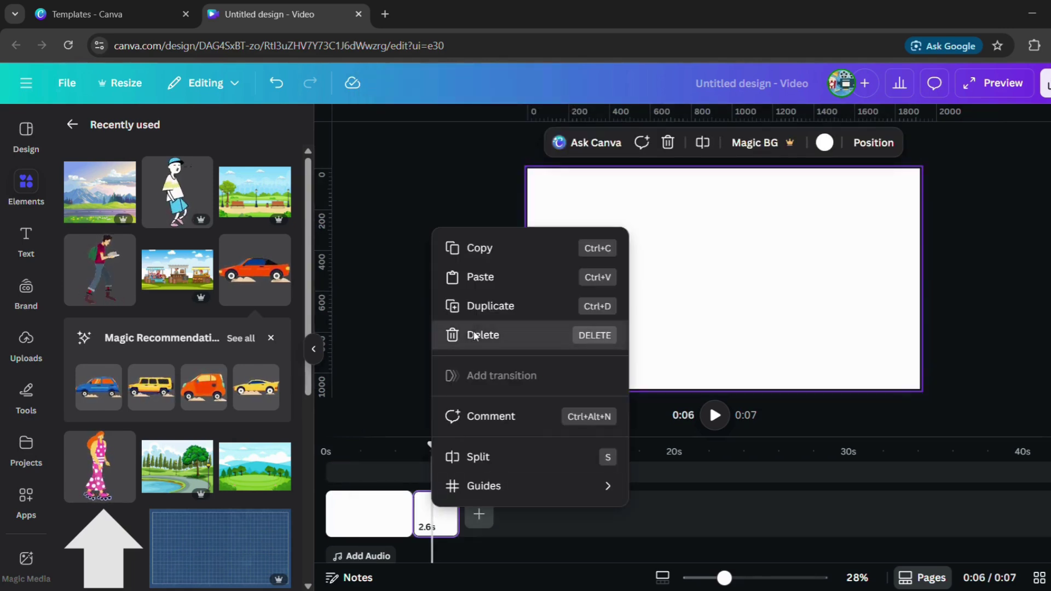
pyautogui.click(481, 333)
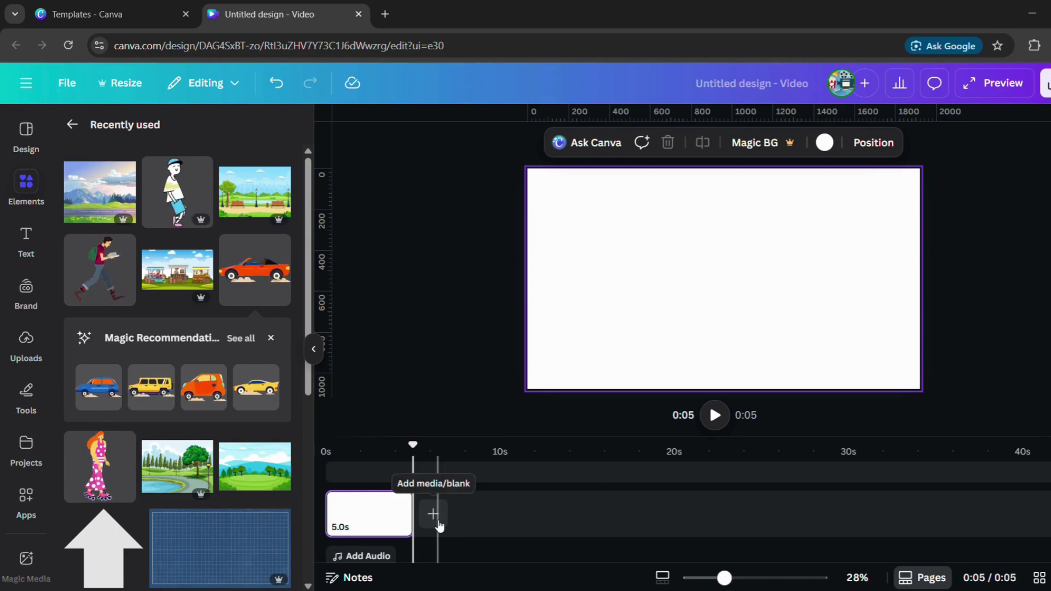
pyautogui.click(437, 524)
pyautogui.click(426, 480)
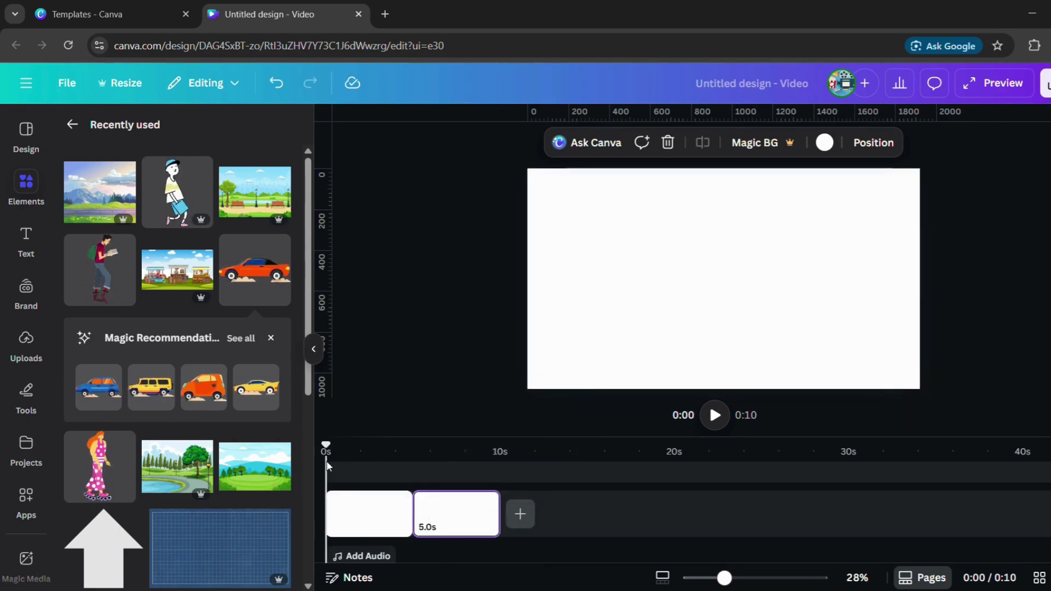
# Step: Add the recently used mountain road background to the first page and stretch it to cover the whole page
pyautogui.click(109, 207)
pyautogui.moveTo(619, 277); pyautogui.dragTo(528, 277)
pyautogui.moveTo(824, 283); pyautogui.dragTo(919, 280)
pyautogui.moveTo(724, 188); pyautogui.dragTo(724, 169)
pyautogui.moveTo(723, 367); pyautogui.dragTo(731, 386)
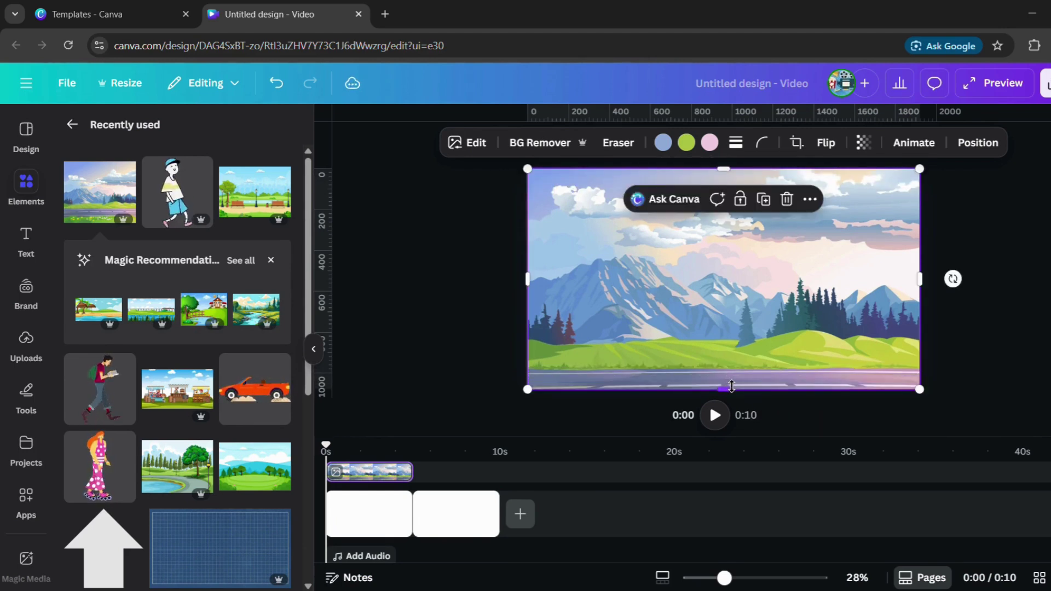
# Step: Enlarge and reposition the mountain background beyond the page edges so the road crosses the lower half with flowers beneath it
pyautogui.moveTo(744, 329); pyautogui.dragTo(729, 249)
pyautogui.moveTo(902, 252); pyautogui.dragTo(973, 271)
pyautogui.moveTo(839, 293); pyautogui.dragTo(807, 251)
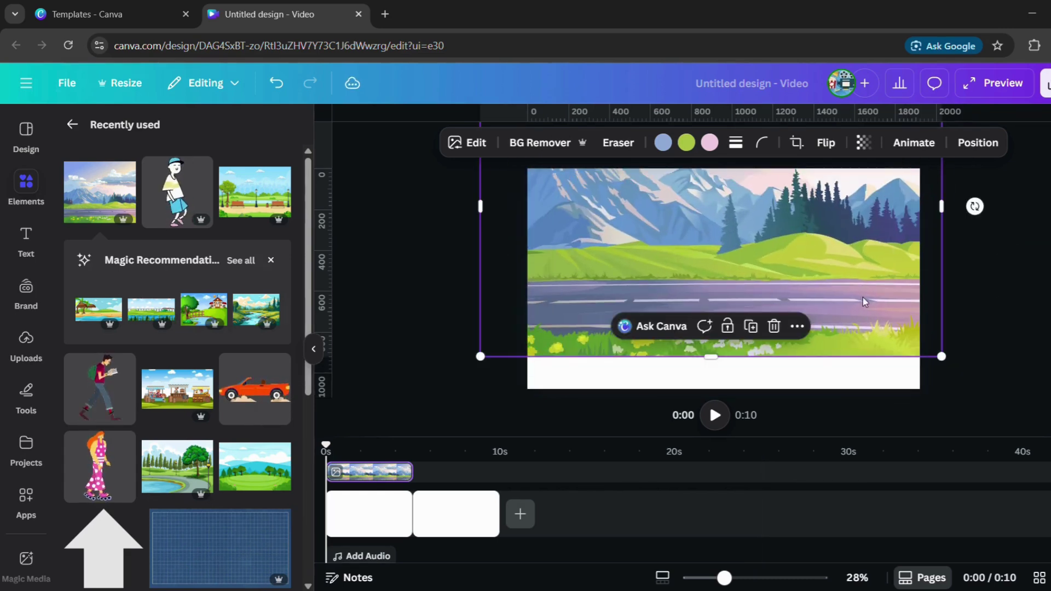
pyautogui.moveTo(939, 359); pyautogui.dragTo(1000, 425)
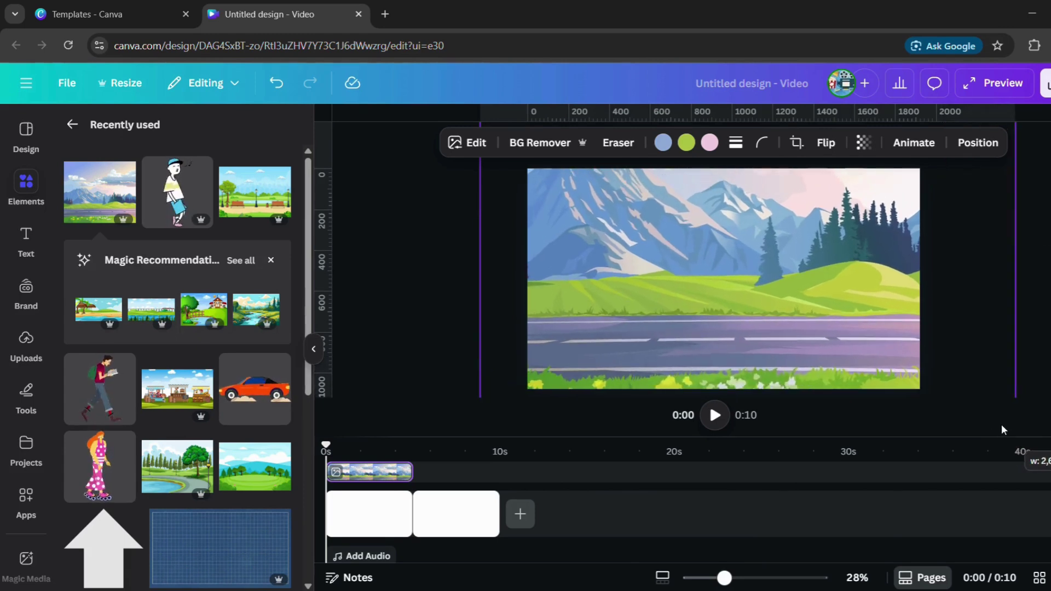
pyautogui.moveTo(850, 342); pyautogui.dragTo(822, 318)
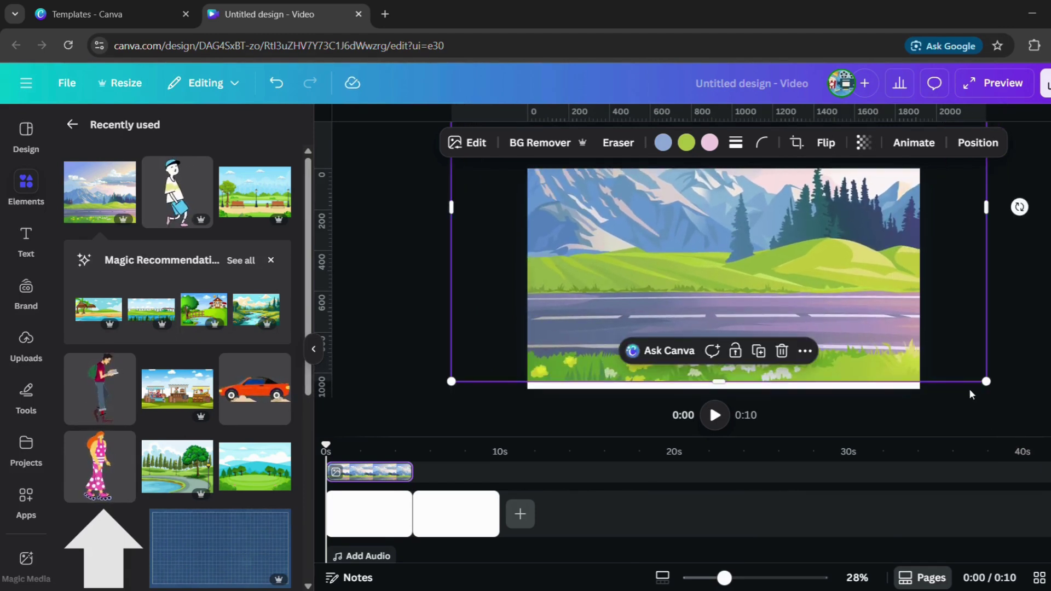
pyautogui.moveTo(982, 384); pyautogui.dragTo(1007, 409)
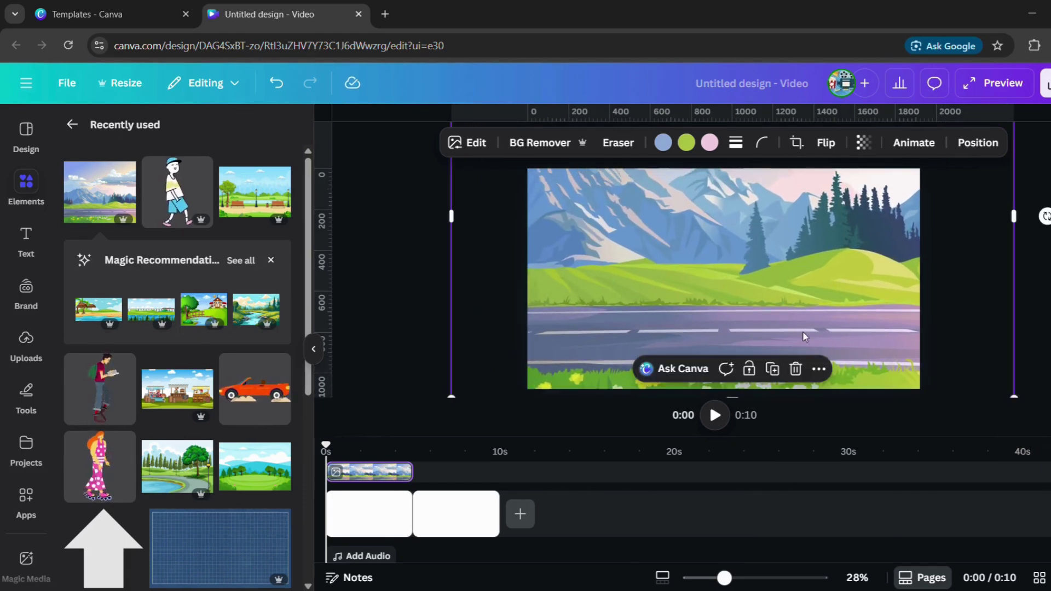
pyautogui.moveTo(802, 331); pyautogui.dragTo(791, 320)
pyautogui.moveTo(962, 377); pyautogui.dragTo(980, 403)
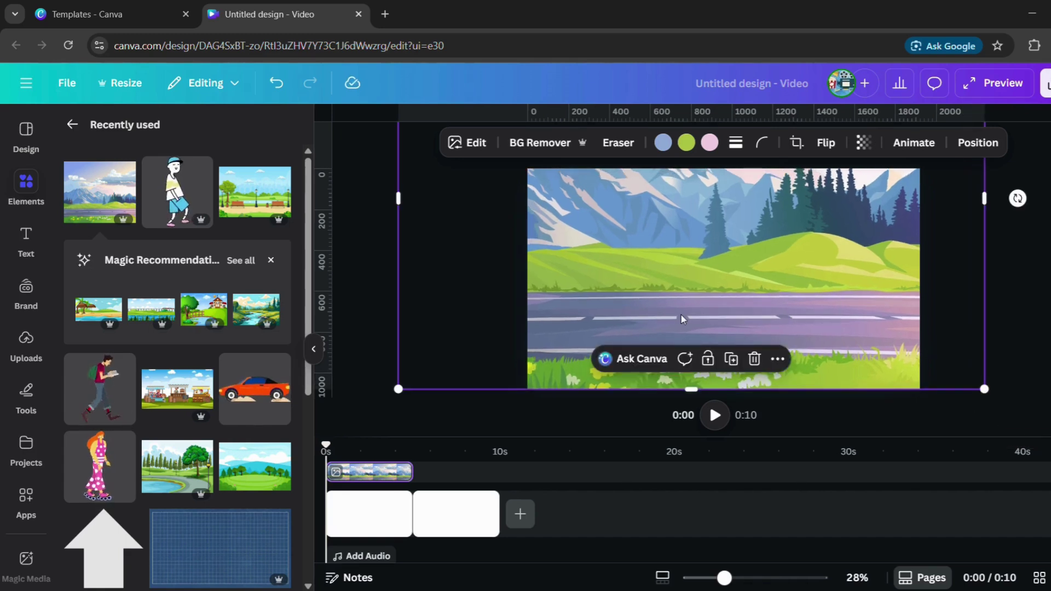
# Step: Add the red car, shrink it onto the left part of the road and flip it horizontally
pyautogui.click(255, 405)
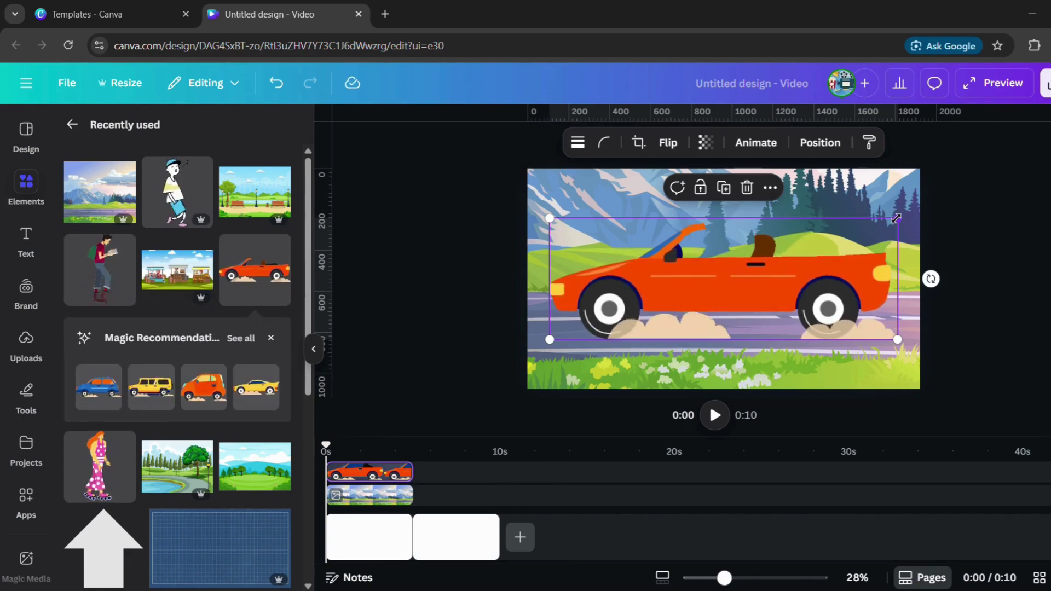
pyautogui.moveTo(897, 218); pyautogui.dragTo(681, 308)
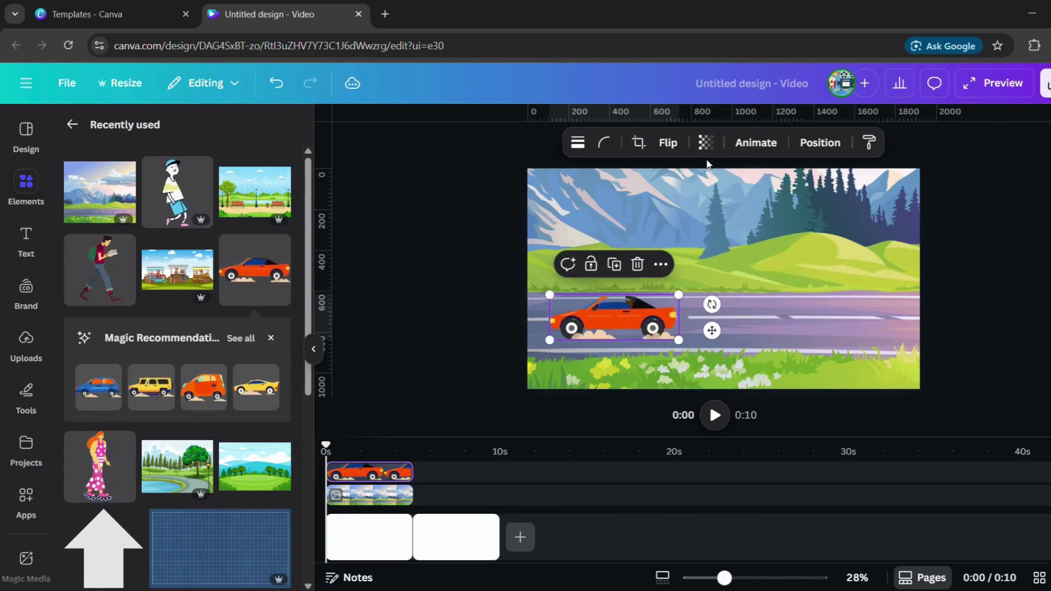
pyautogui.click(664, 144)
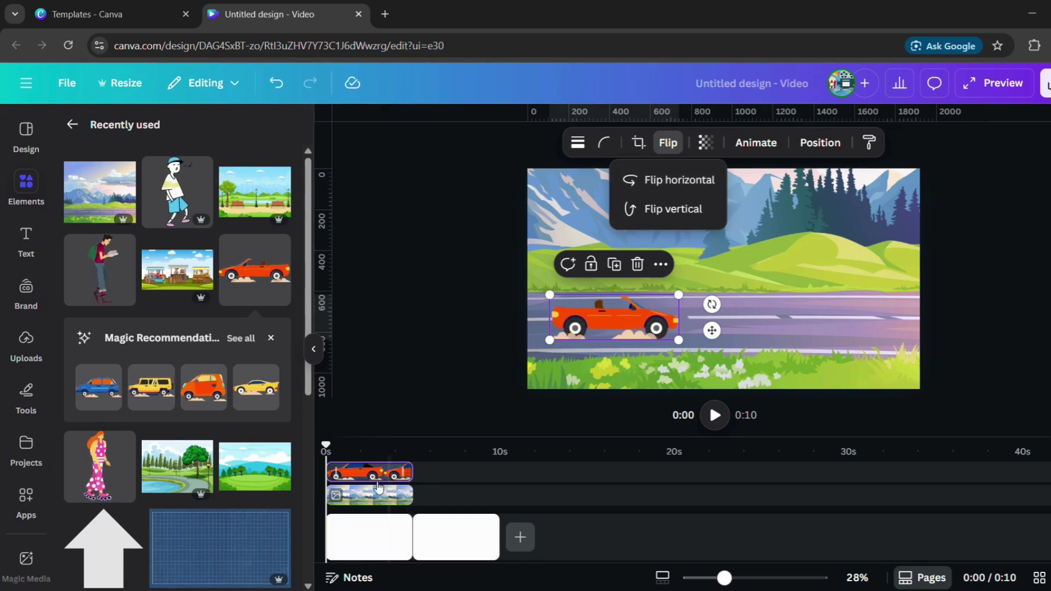
# Step: Duplicate the mountain background clip and the car clip, placing both copies over the second page in the timeline
pyautogui.click(370, 502)
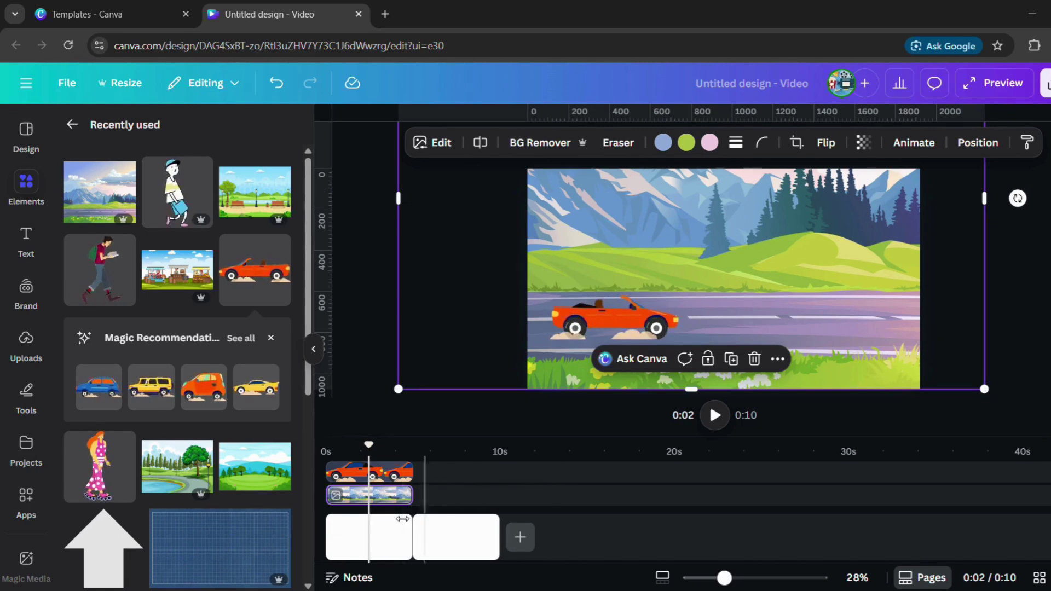
pyautogui.click(388, 506)
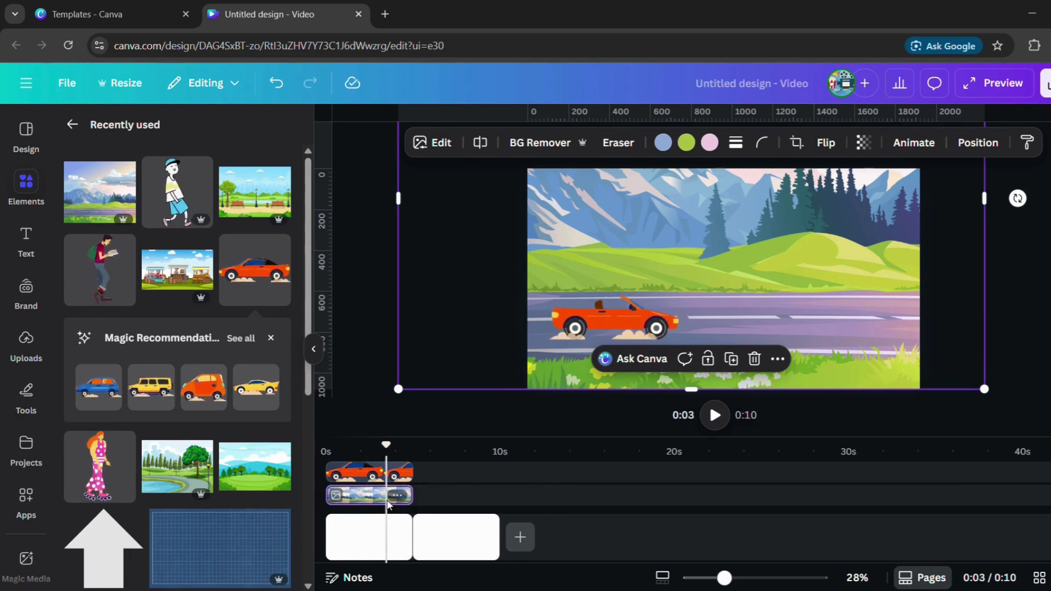
pyautogui.hotkey('ctrl', 'd')
pyautogui.moveTo(352, 477); pyautogui.dragTo(435, 514)
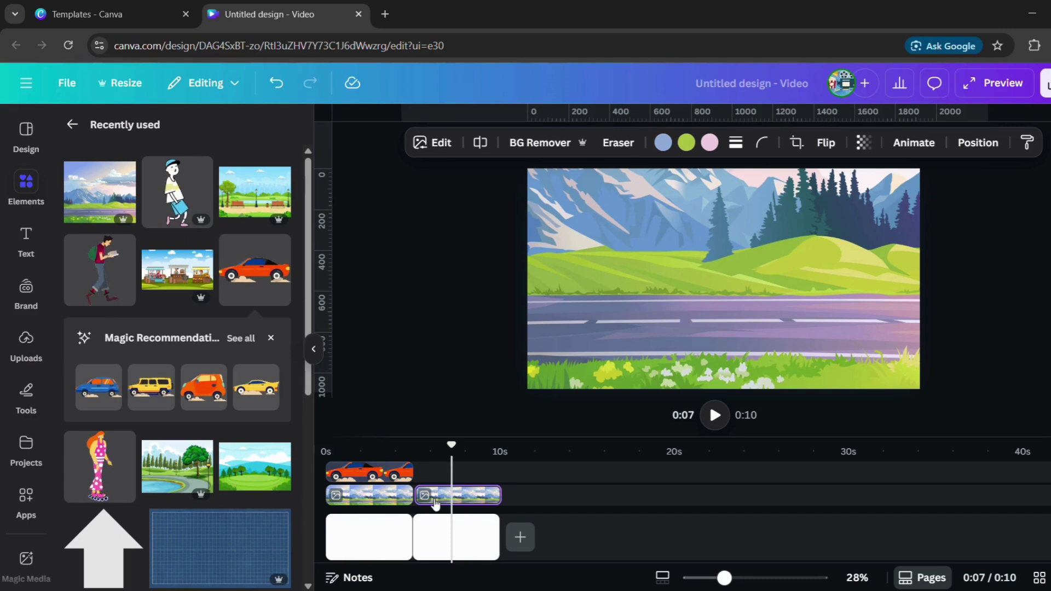
pyautogui.click(376, 480)
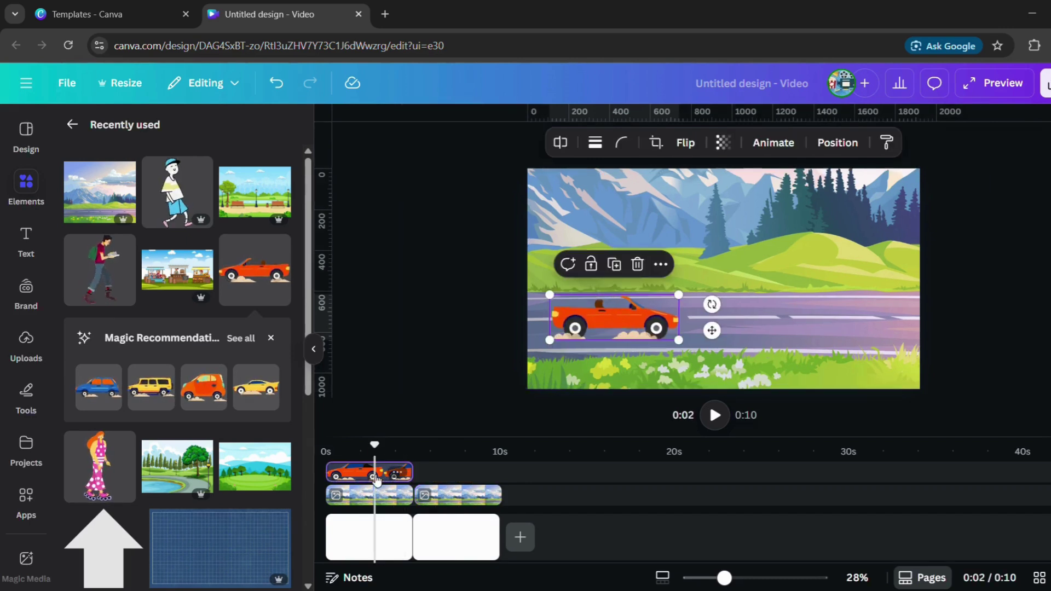
pyautogui.hotkey('ctrl', 'd')
pyautogui.moveTo(351, 476); pyautogui.dragTo(435, 489)
# Step: Shrink the second page's mountain background and align it to the page's upper-left corner, showing the clouds and full mountains
pyautogui.click(379, 499)
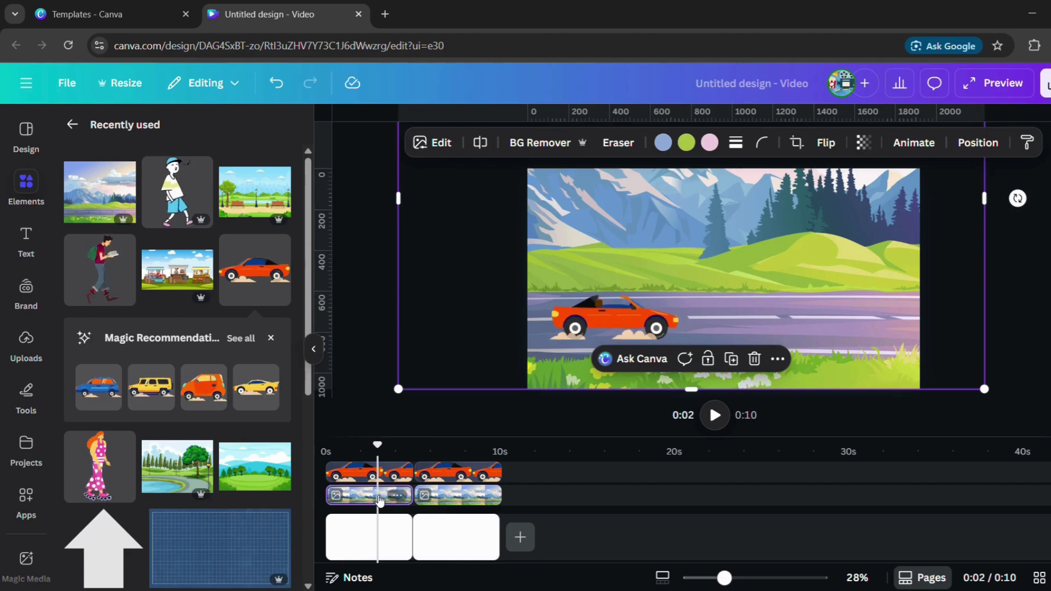
pyautogui.click(451, 499)
pyautogui.moveTo(403, 394); pyautogui.dragTo(513, 322)
pyautogui.moveTo(696, 267); pyautogui.dragTo(697, 335)
pyautogui.moveTo(989, 390); pyautogui.dragTo(925, 348)
pyautogui.moveTo(871, 344); pyautogui.dragTo(861, 367)
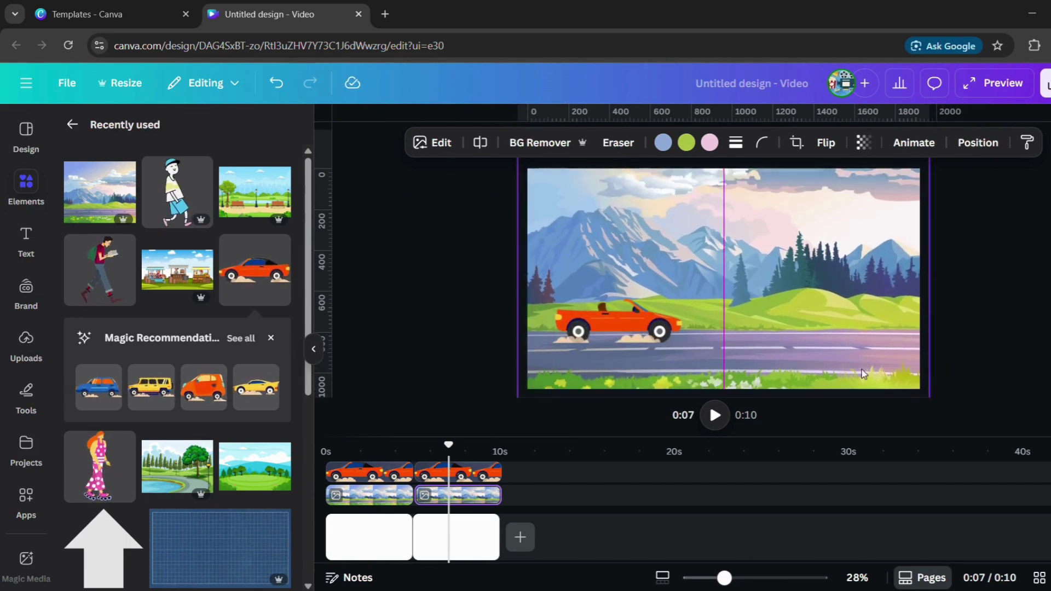
pyautogui.moveTo(647, 225); pyautogui.dragTo(646, 283)
pyautogui.moveTo(518, 187); pyautogui.dragTo(530, 199)
pyautogui.moveTo(584, 229); pyautogui.dragTo(585, 205)
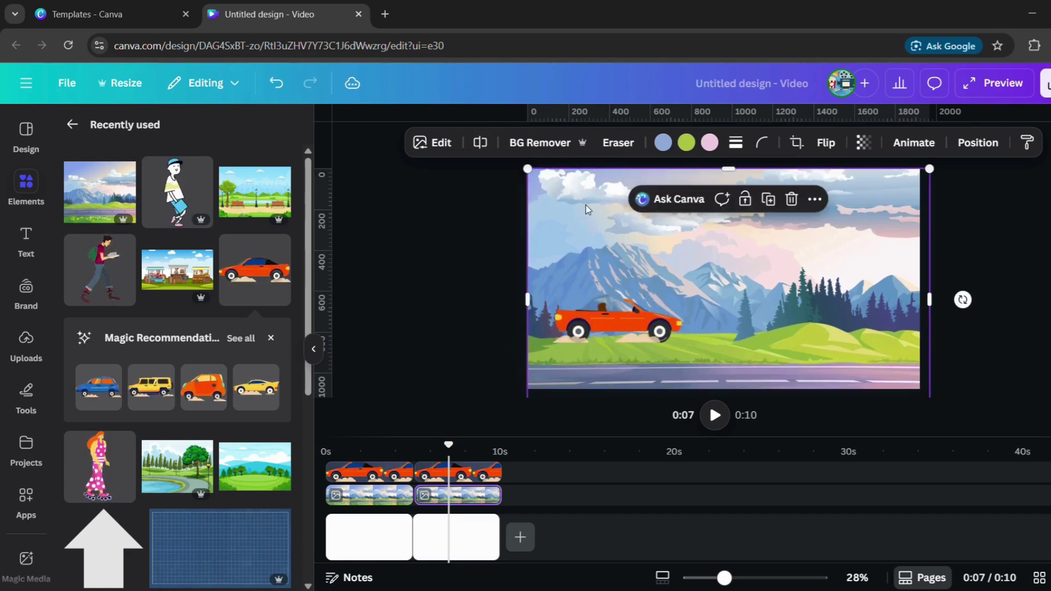
# Step: Move the second page's car to the right end of the road and fit the background to the 1920 px wide page
pyautogui.moveTo(625, 331); pyautogui.dragTo(847, 364)
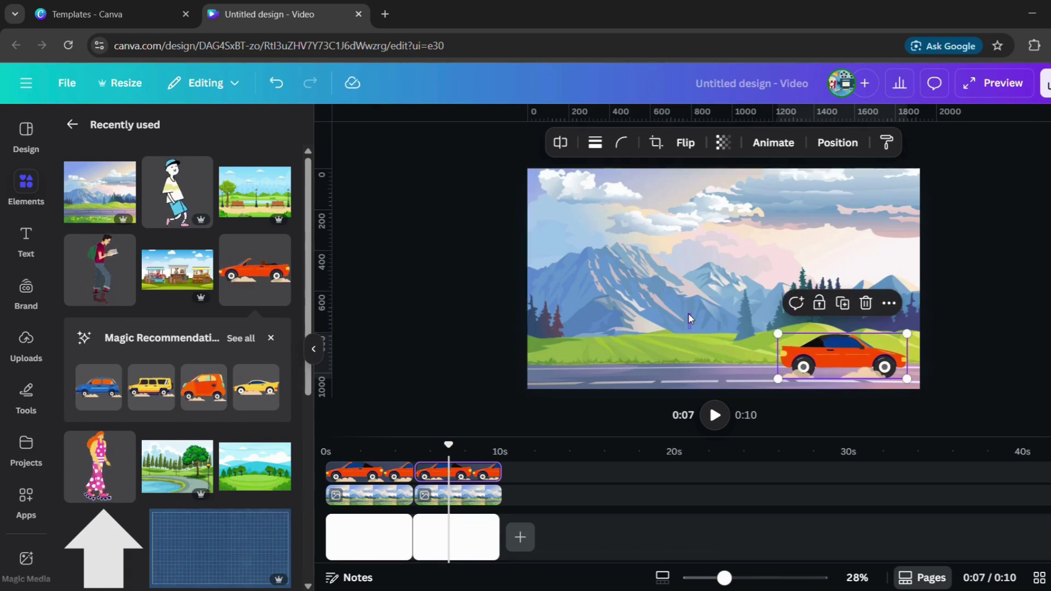
pyautogui.press('Escape')
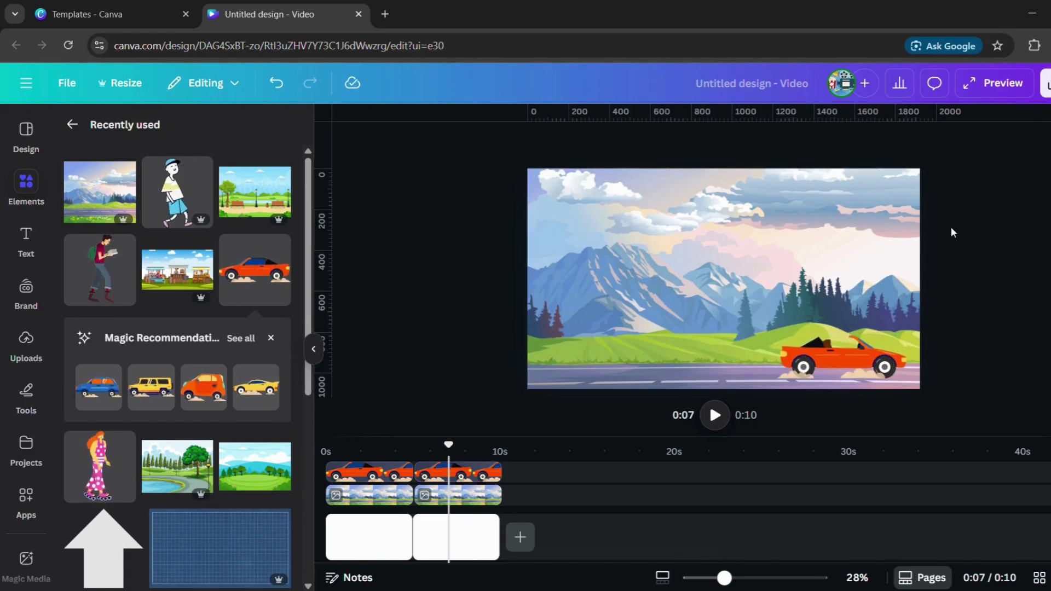
pyautogui.click(917, 299)
pyautogui.moveTo(924, 298); pyautogui.dragTo(926, 300)
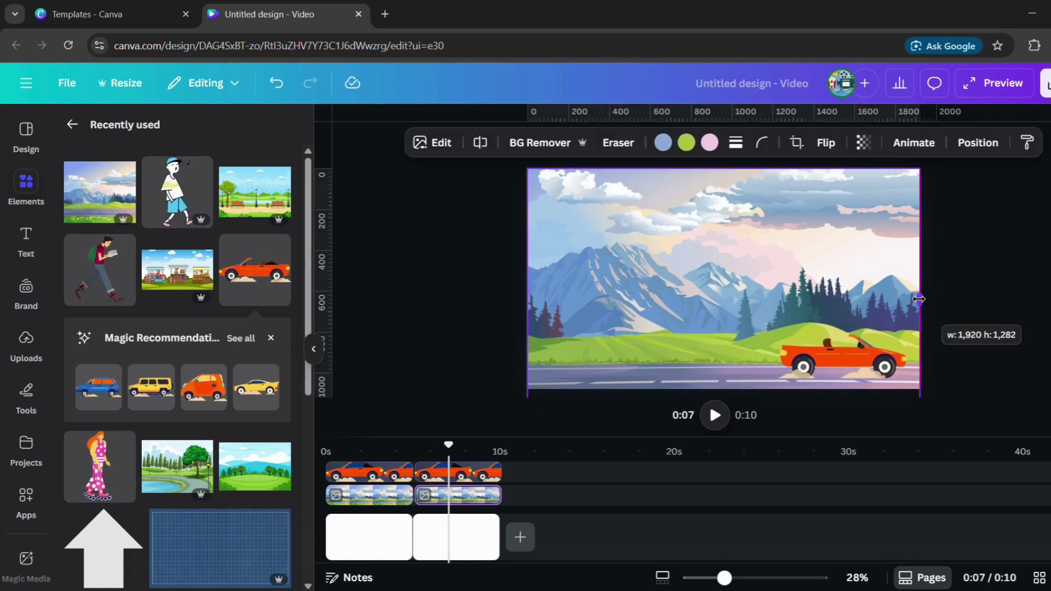
pyautogui.scroll(-2, 924, 307)
pyautogui.moveTo(728, 387); pyautogui.dragTo(729, 357)
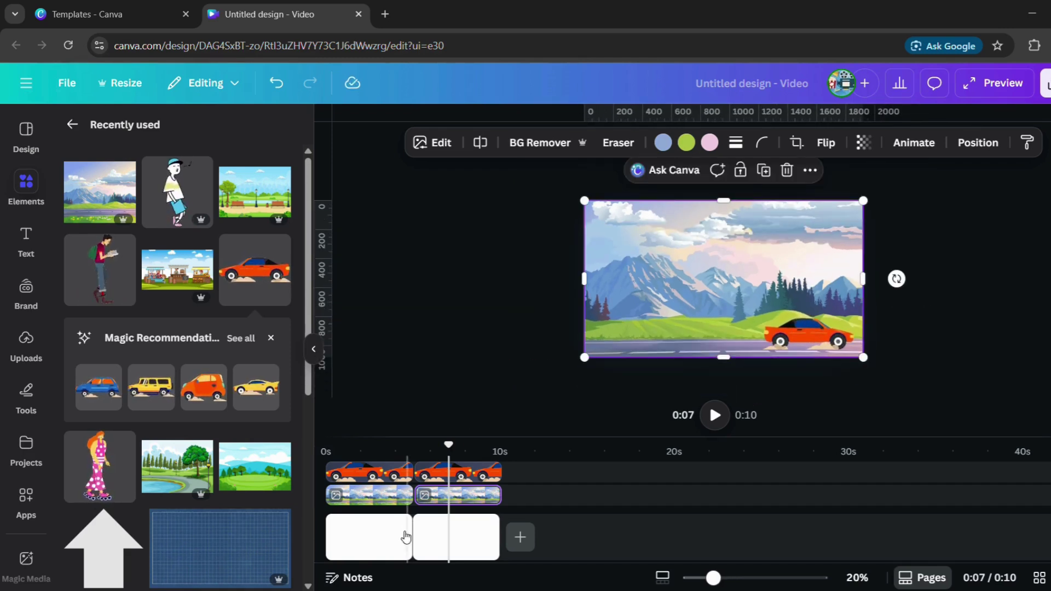
# Step: Add a Match & Move transition between the two pages and return the playhead to the start
pyautogui.click(382, 542)
pyautogui.rightClick(383, 542)
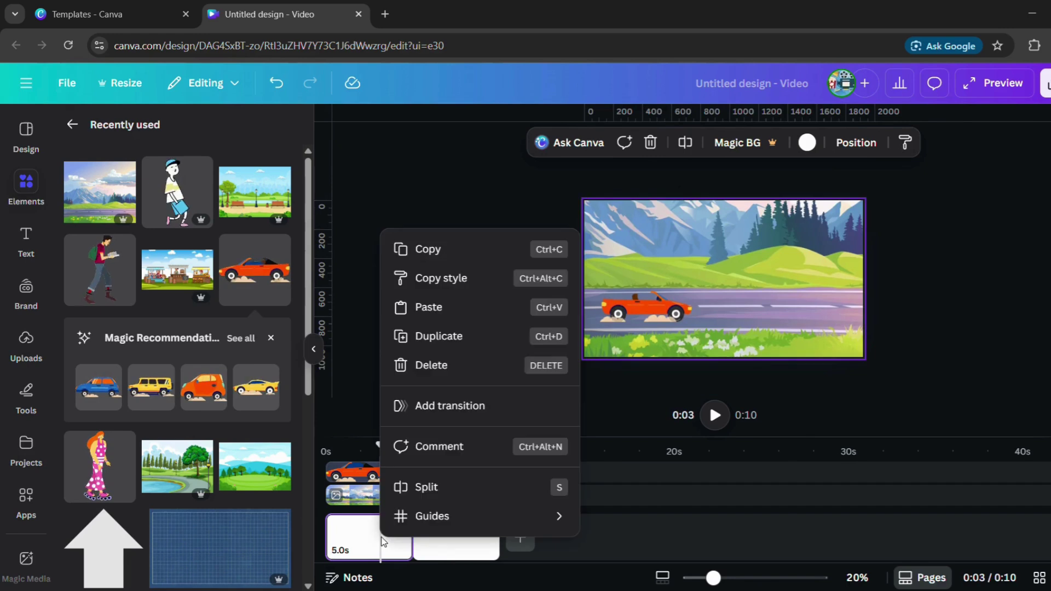
pyautogui.click(433, 408)
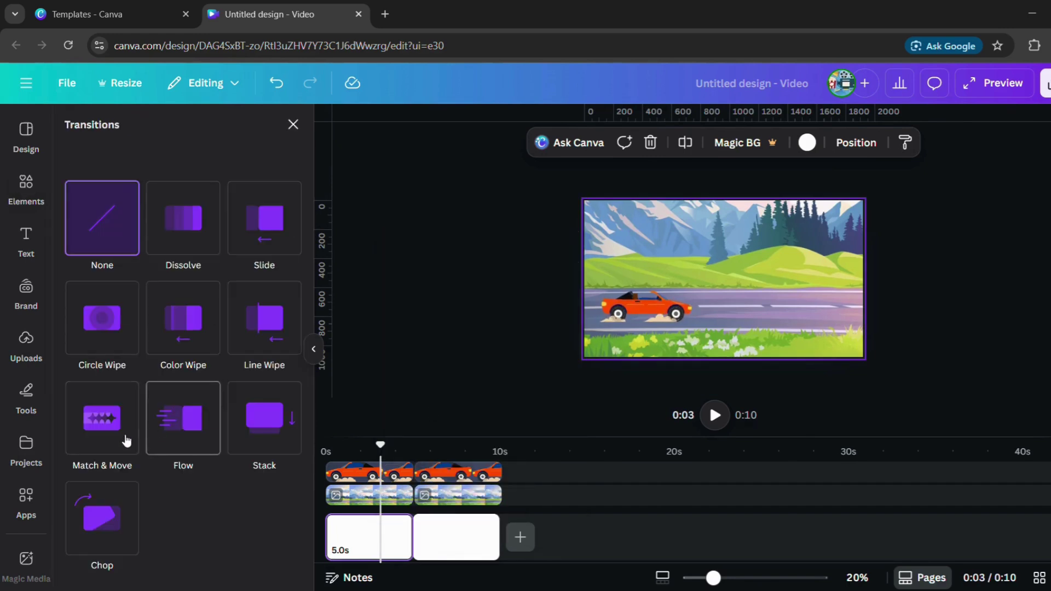
pyautogui.click(129, 438)
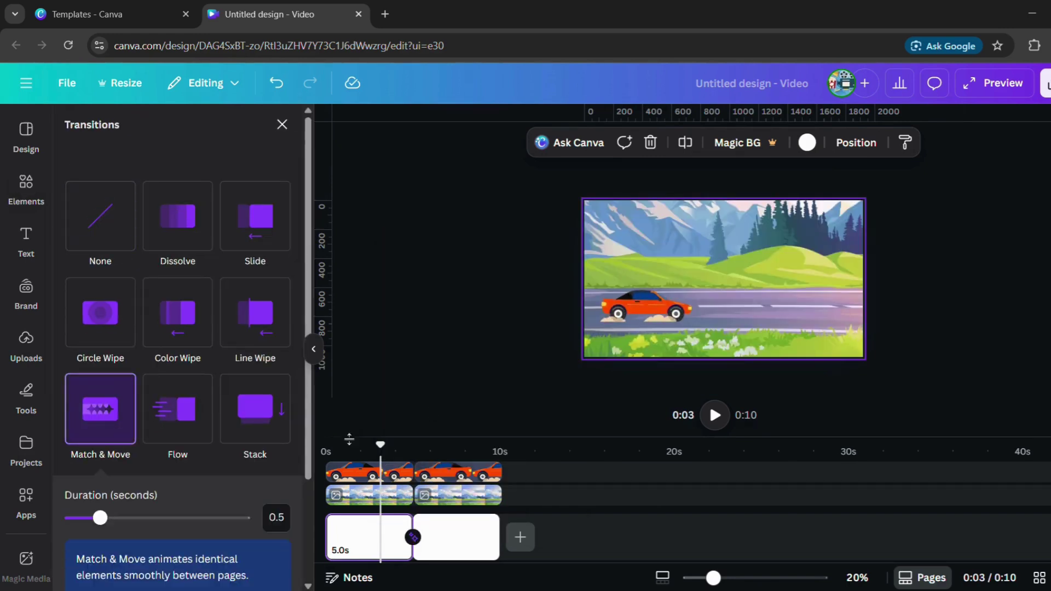
pyautogui.moveTo(379, 446); pyautogui.dragTo(329, 446)
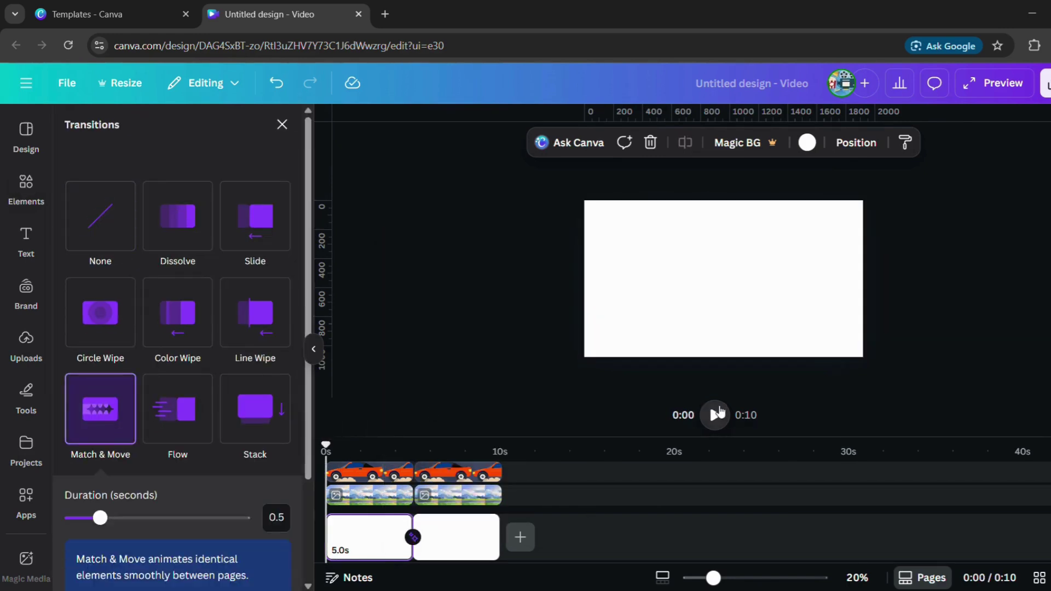
# Step: Play back the transition, then lower the first page's mountain background and move its car to the left end of the road
pyautogui.click(714, 415)
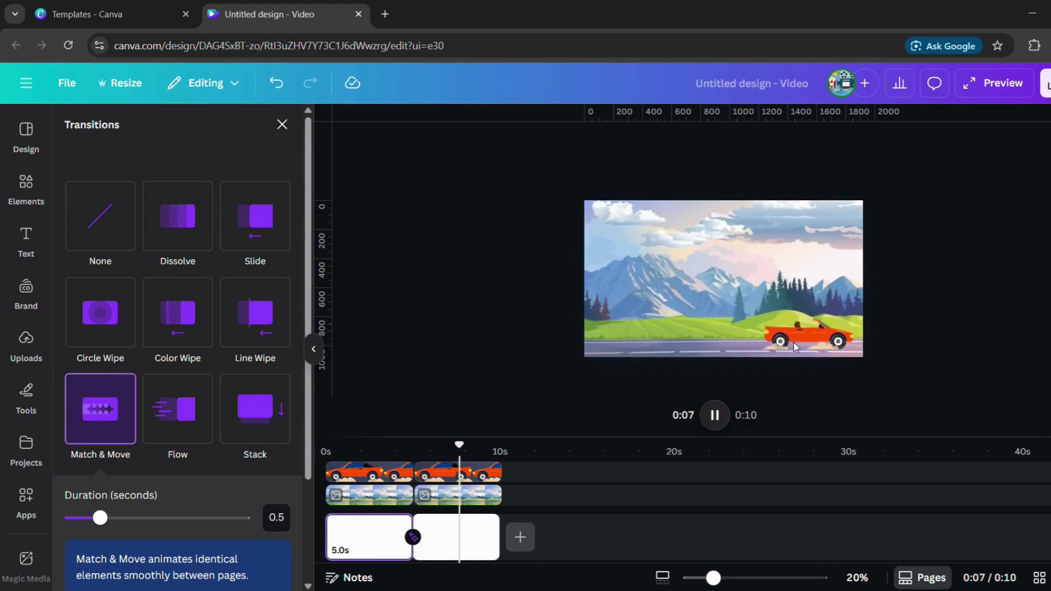
pyautogui.click(359, 480)
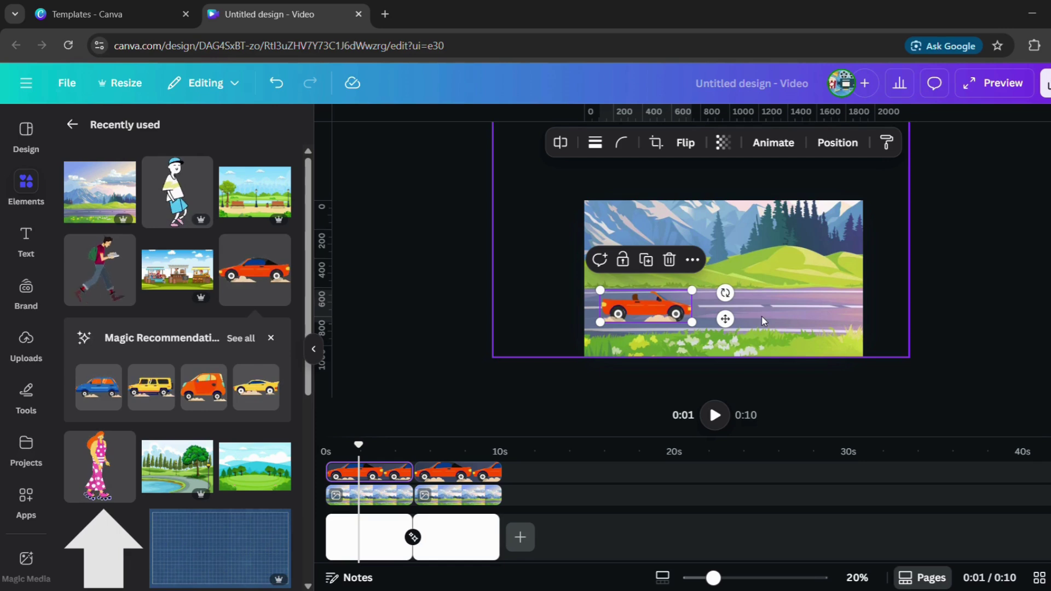
pyautogui.click(733, 344)
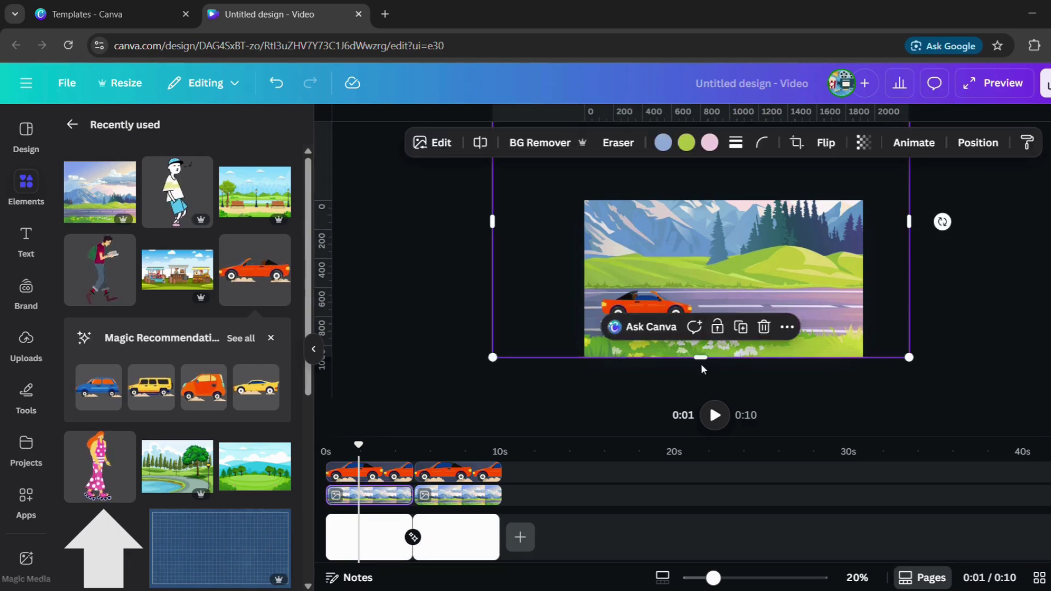
pyautogui.moveTo(701, 358); pyautogui.dragTo(701, 375)
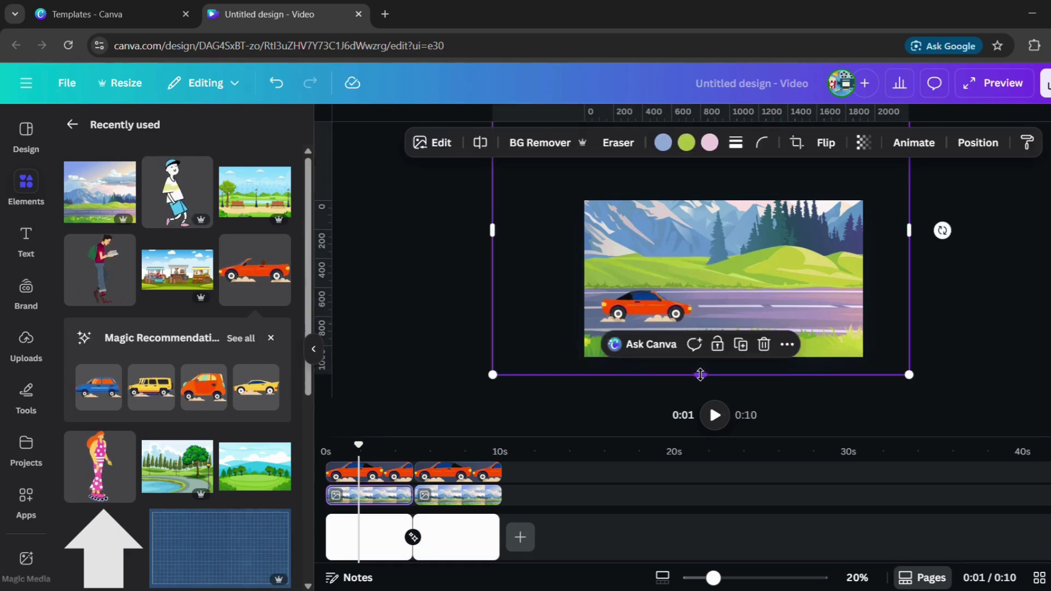
pyautogui.click(663, 319)
pyautogui.moveTo(663, 318); pyautogui.dragTo(637, 349)
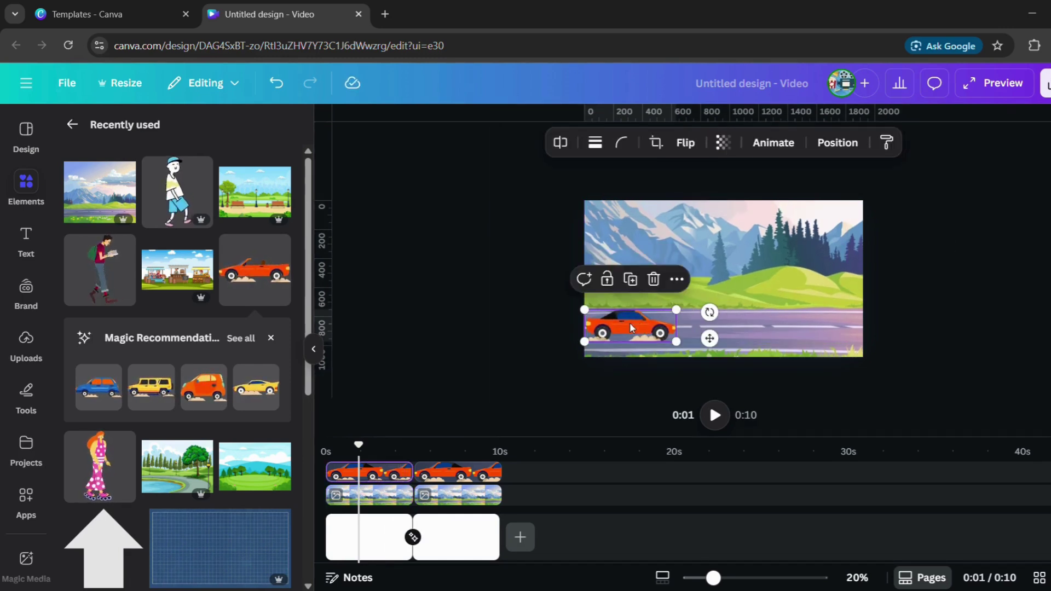
# Step: Create a custom animation path that moves the first page's car rightward along the road, and play it back
pyautogui.click(757, 147)
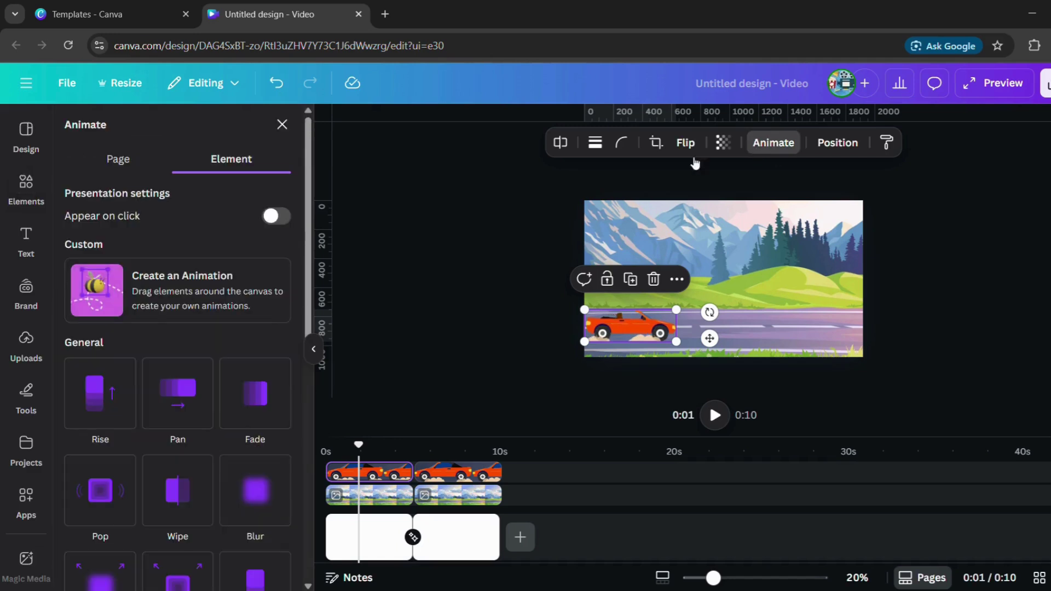
pyautogui.click(162, 312)
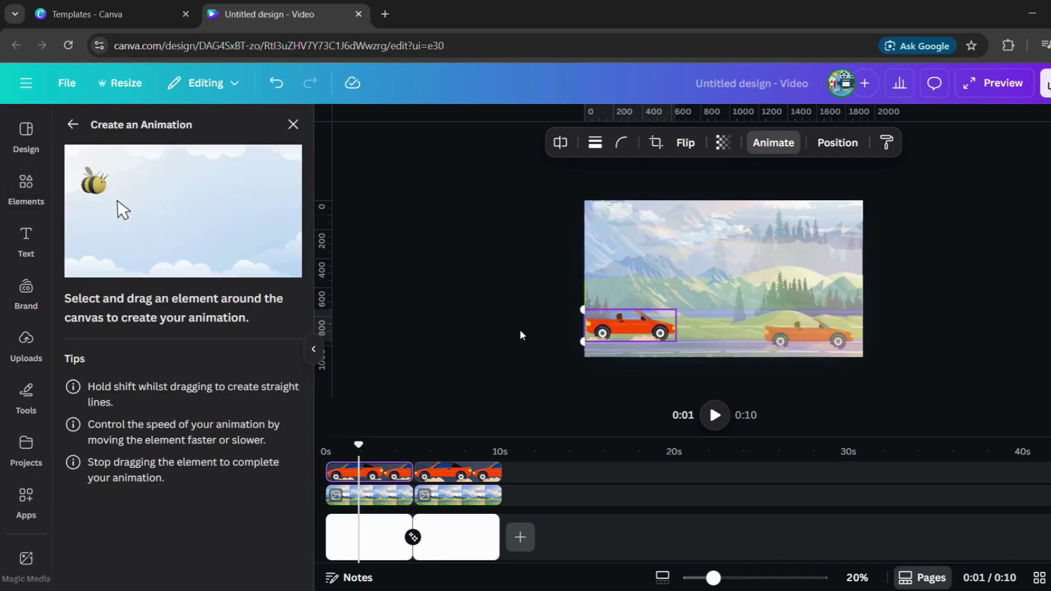
pyautogui.moveTo(621, 336); pyautogui.dragTo(782, 343)
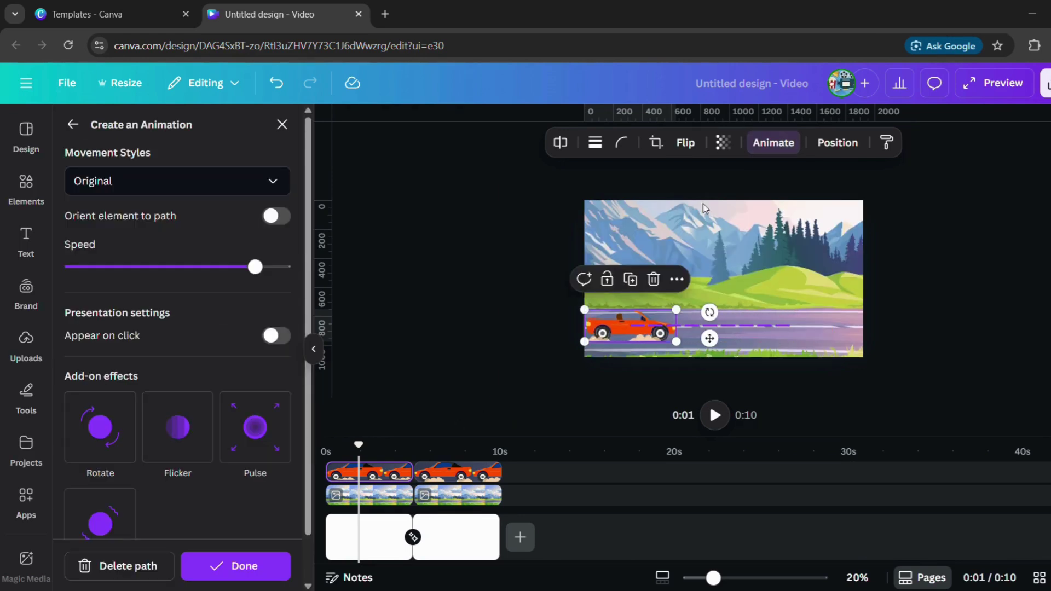
pyautogui.click(335, 450)
pyautogui.click(715, 417)
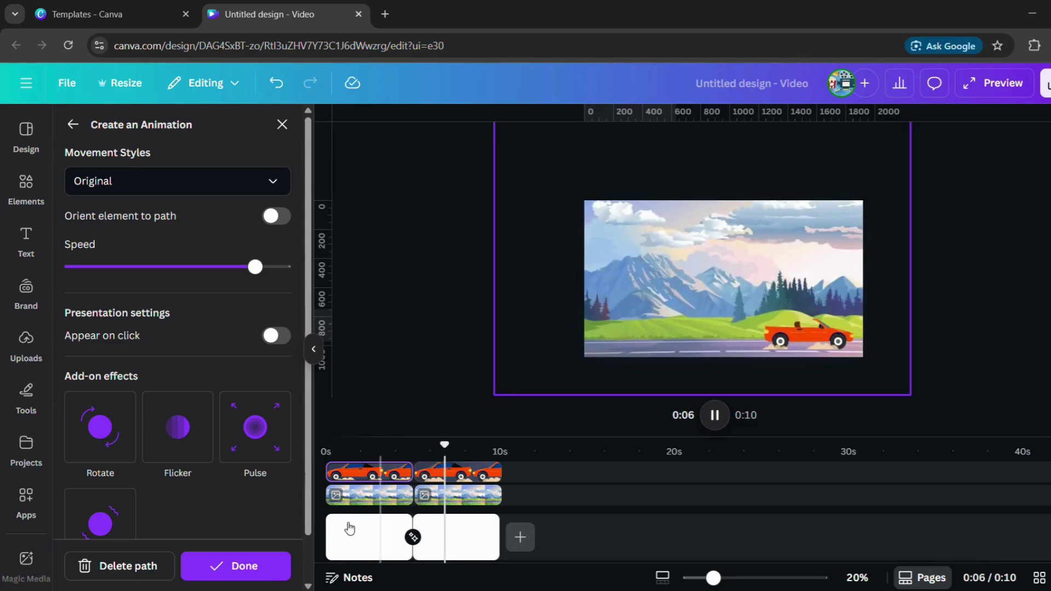
# Step: Enlarge the first page's mountain background outward from its lower-left corner
pyautogui.click(381, 514)
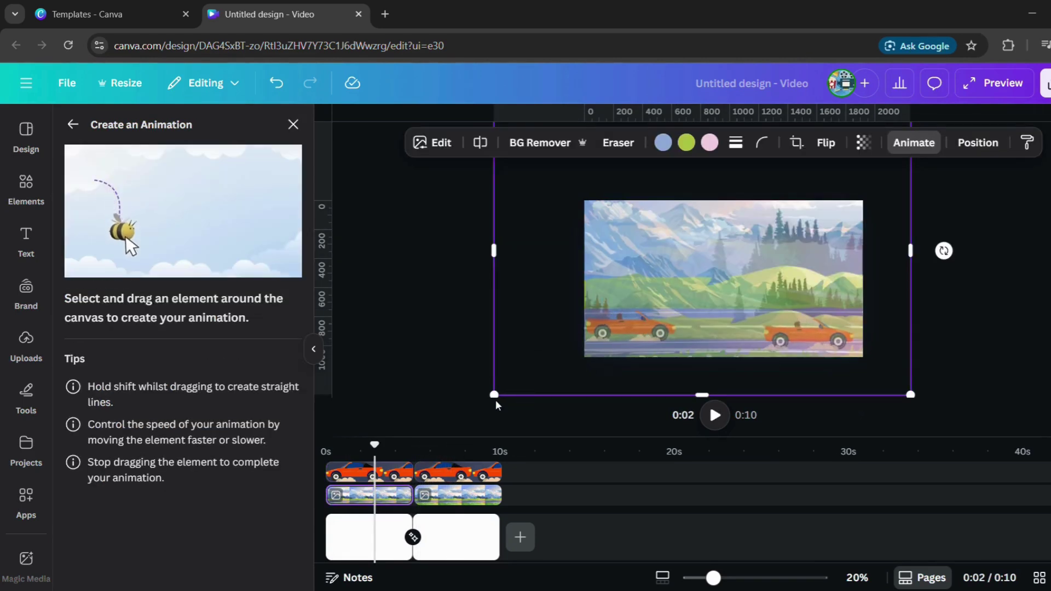
pyautogui.moveTo(497, 391); pyautogui.dragTo(428, 438)
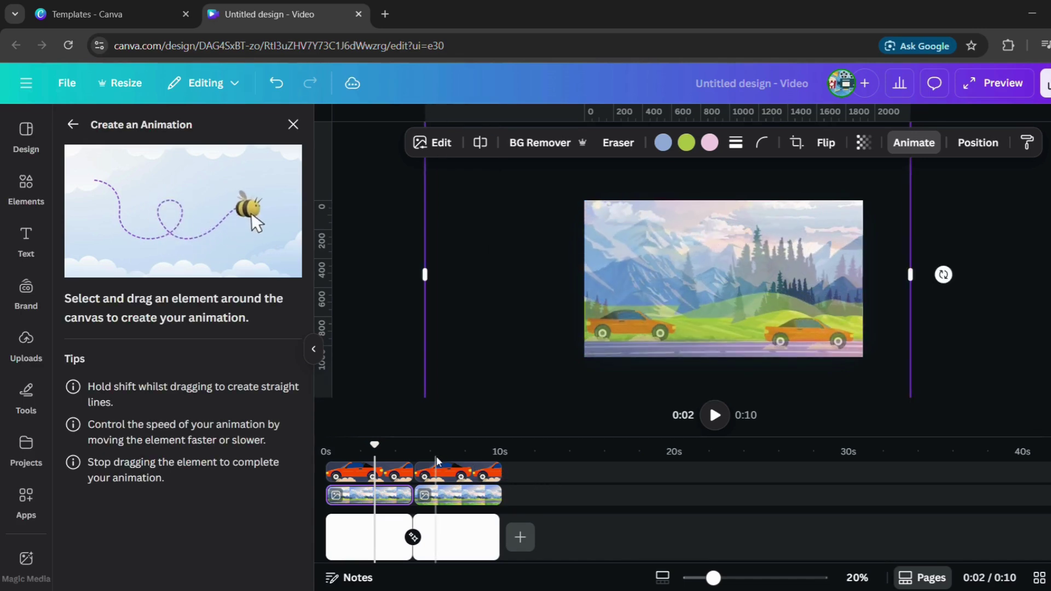
pyautogui.press('Escape')
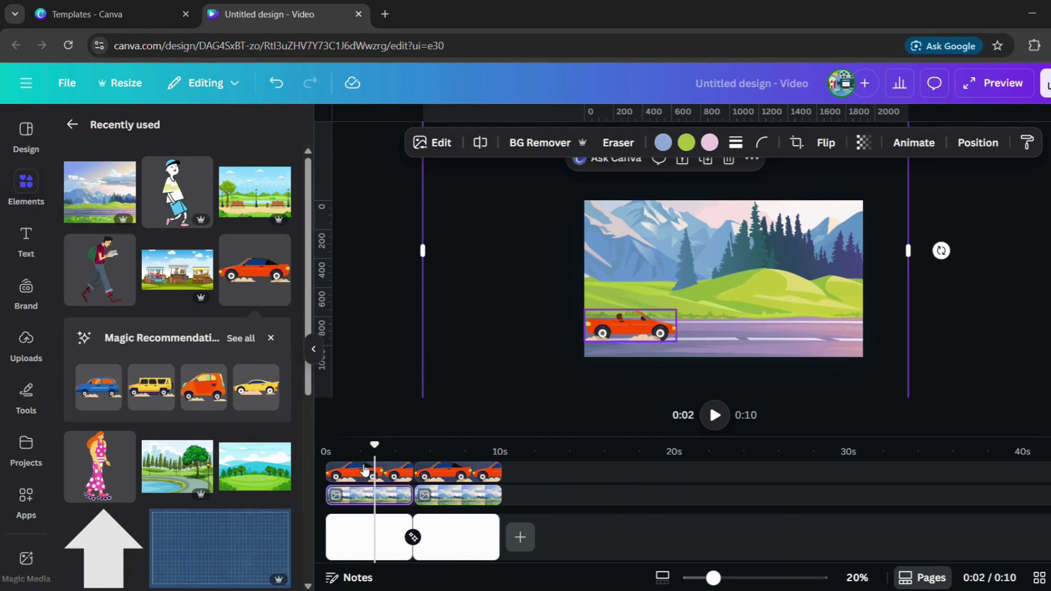
# Step: Shorten the first page to 2.6 s and shift the second page's background and car clips to line up with that page
pyautogui.moveTo(332, 474); pyautogui.dragTo(373, 495)
pyautogui.click(348, 530)
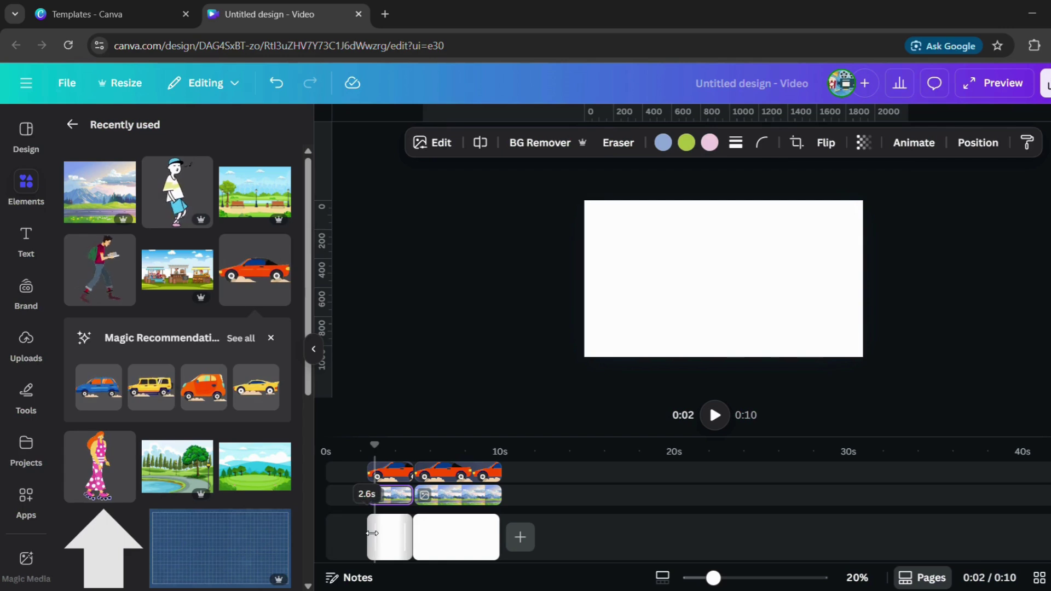
pyautogui.moveTo(393, 495); pyautogui.dragTo(345, 472)
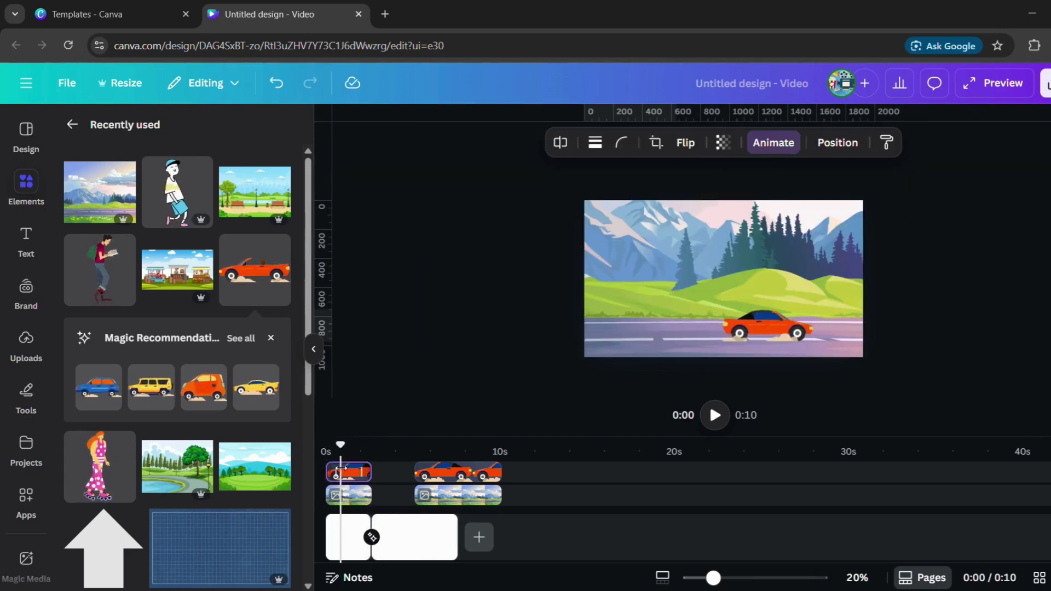
pyautogui.moveTo(448, 501); pyautogui.dragTo(406, 499)
pyautogui.moveTo(448, 472); pyautogui.dragTo(412, 474)
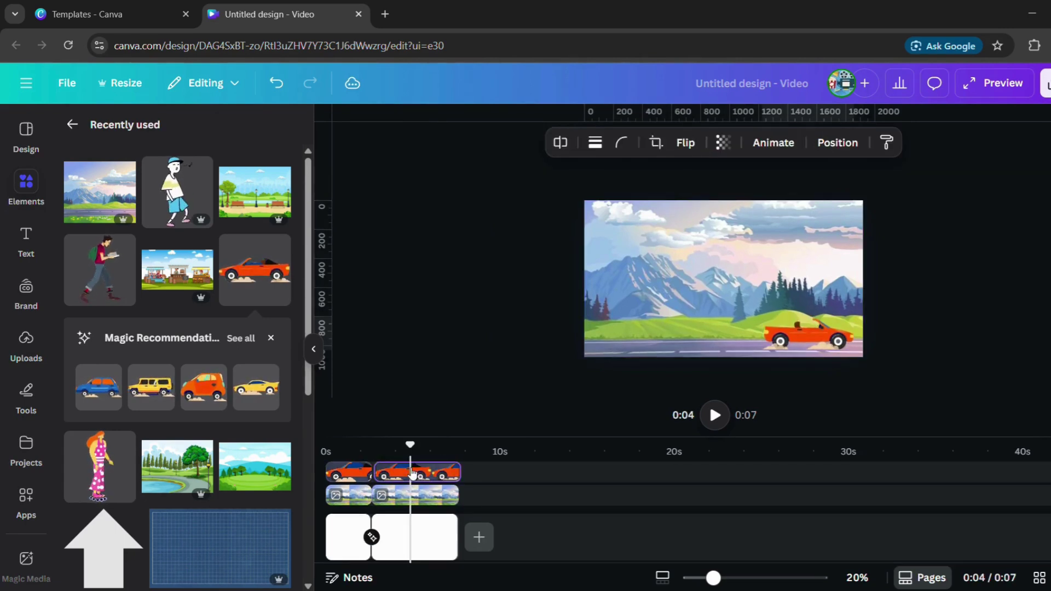
# Step: Set the first page's car animation to the slowest speed with the Smooth movement style, and preview the video
pyautogui.click(329, 452)
pyautogui.doubleClick(683, 274)
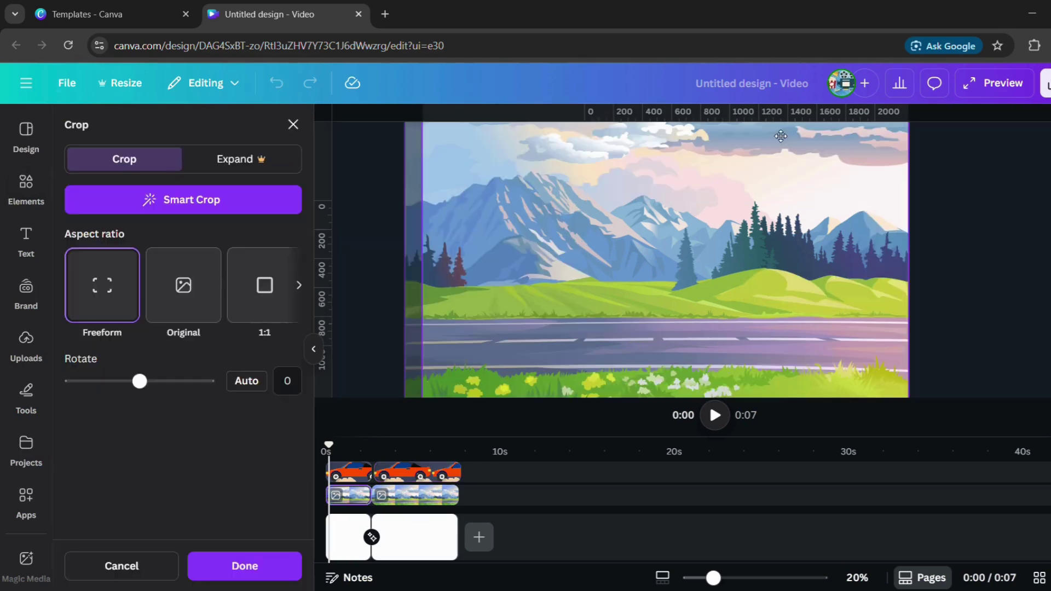
pyautogui.click(345, 482)
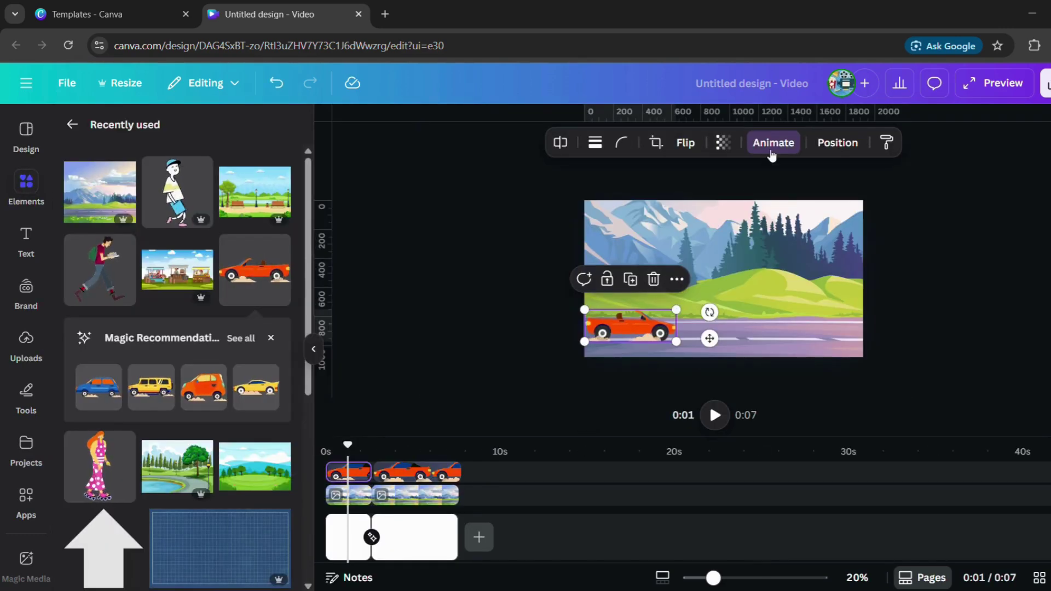
pyautogui.click(771, 143)
pyautogui.moveTo(244, 268); pyautogui.dragTo(70, 268)
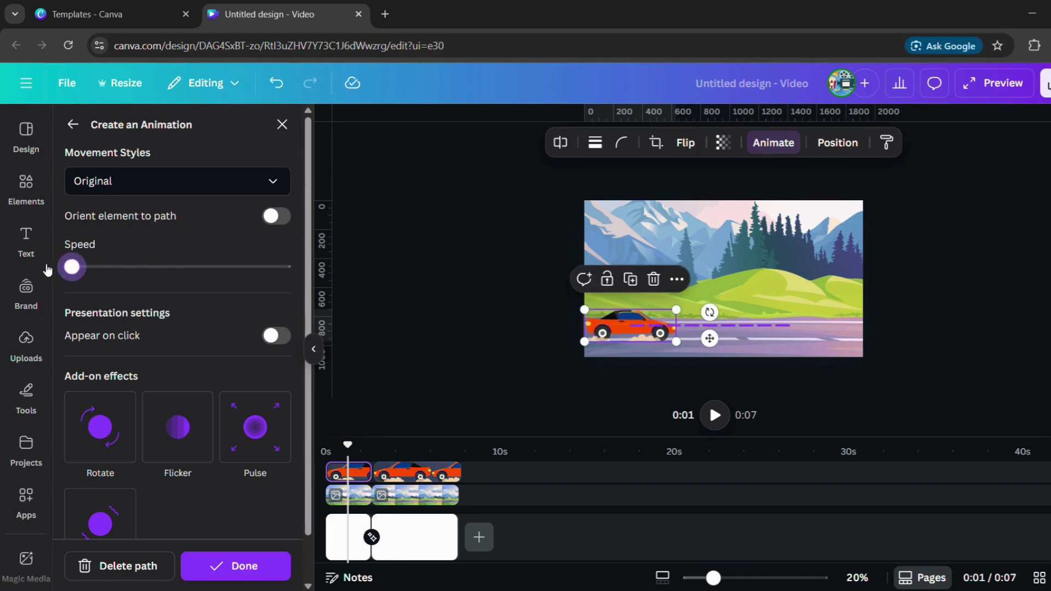
pyautogui.click(211, 180)
pyautogui.click(141, 250)
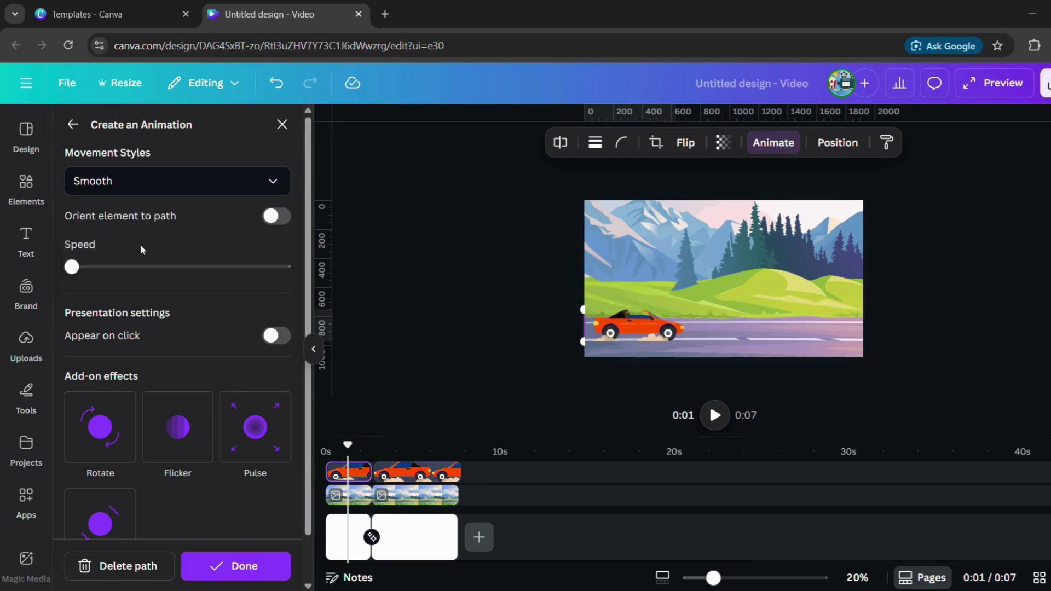
pyautogui.click(1002, 87)
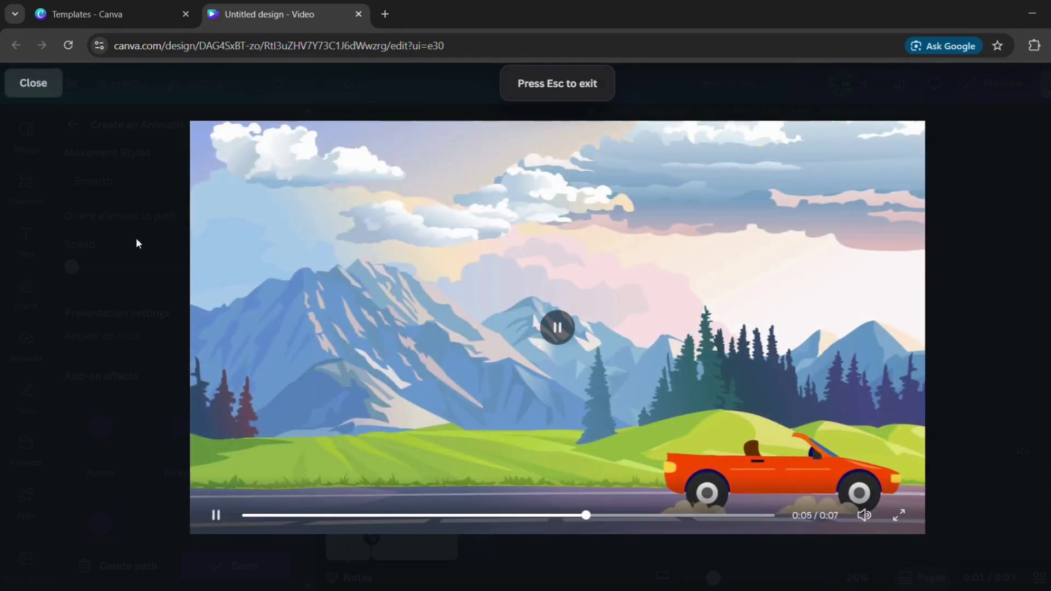
pyautogui.click(30, 92)
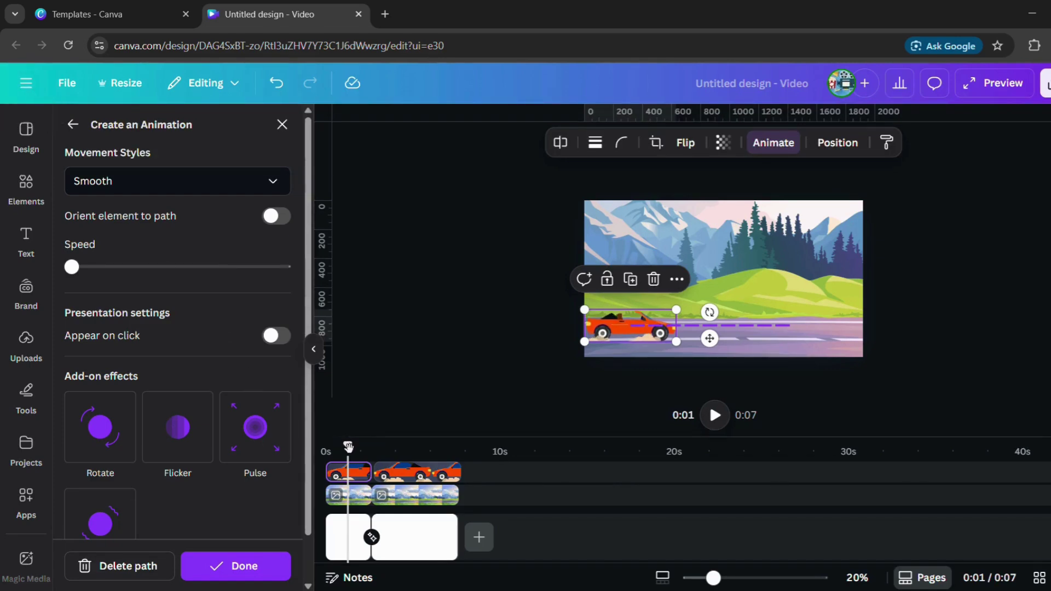
# Step: Lower the first page's car on the road to match the height of the second page's car
pyautogui.click(327, 452)
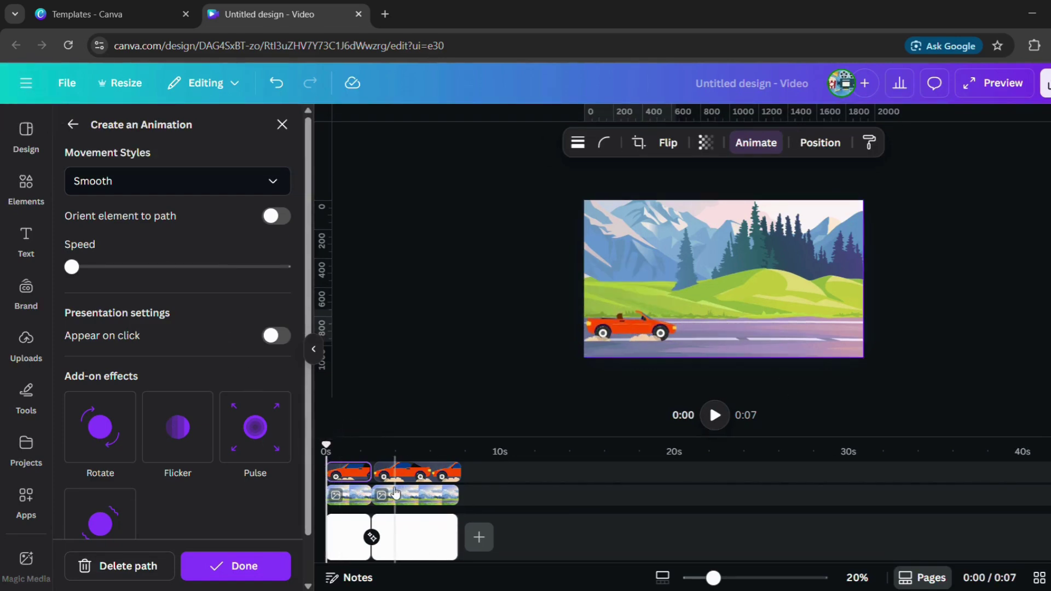
pyautogui.click(626, 325)
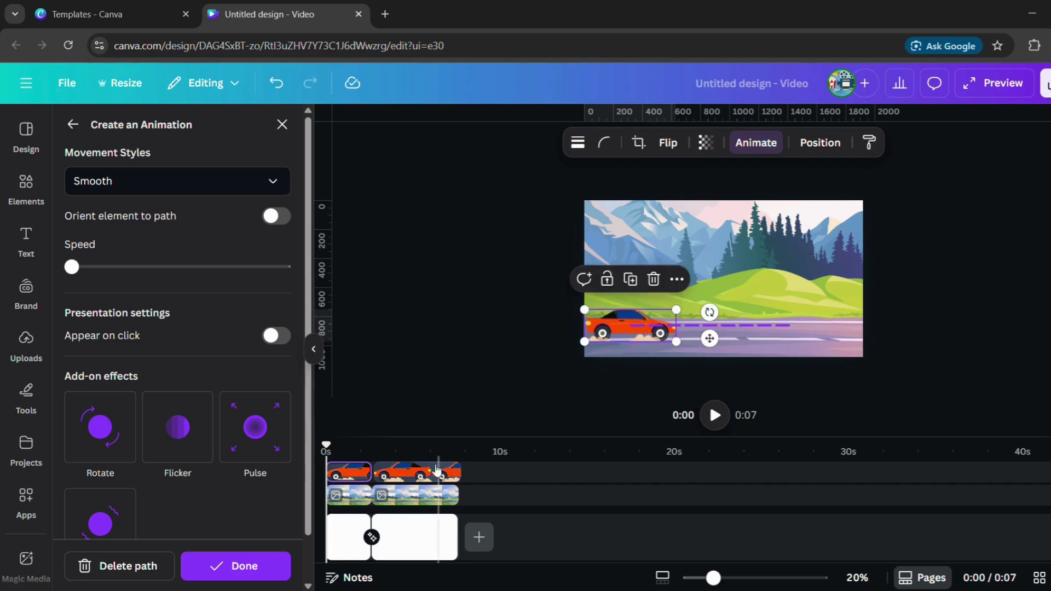
pyautogui.click(410, 474)
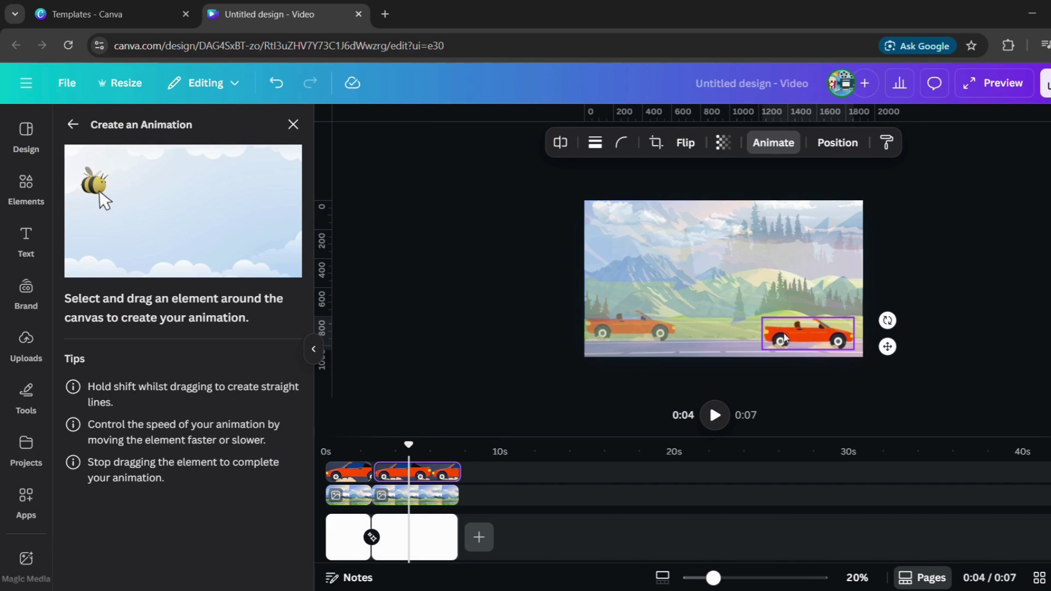
pyautogui.click(648, 335)
pyautogui.moveTo(648, 335); pyautogui.dragTo(650, 344)
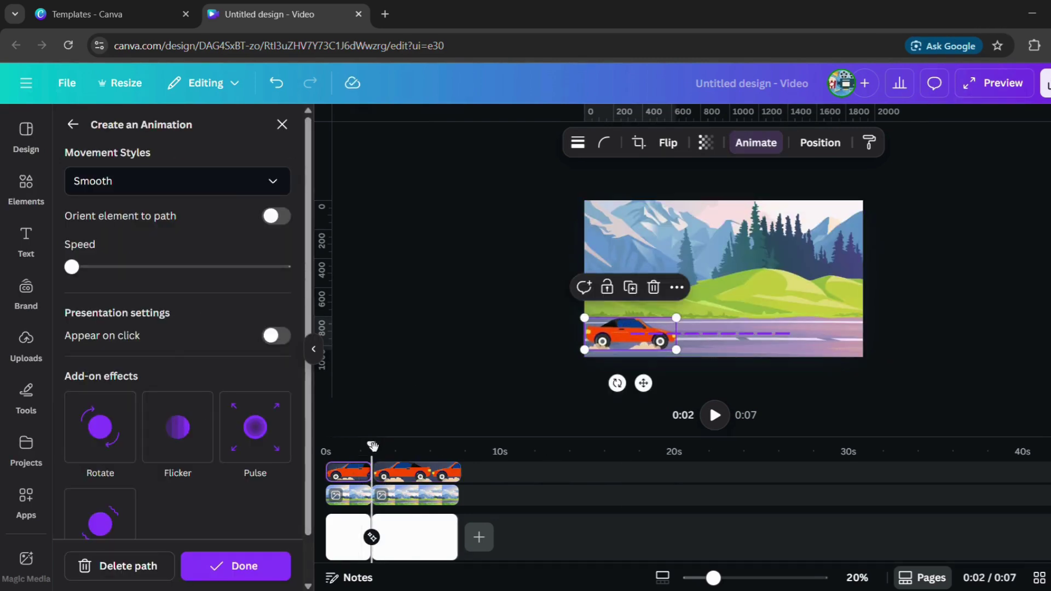
# Step: Play the video from the start and review the car animation and page transition in the full preview
pyautogui.moveTo(373, 446); pyautogui.dragTo(325, 457)
pyautogui.click(714, 414)
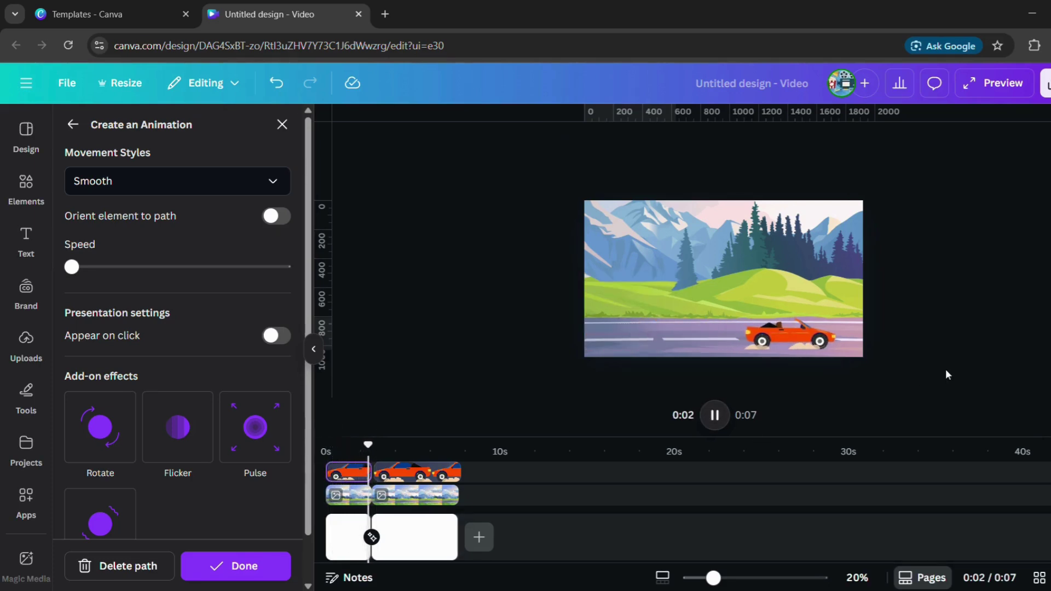
pyautogui.click(993, 94)
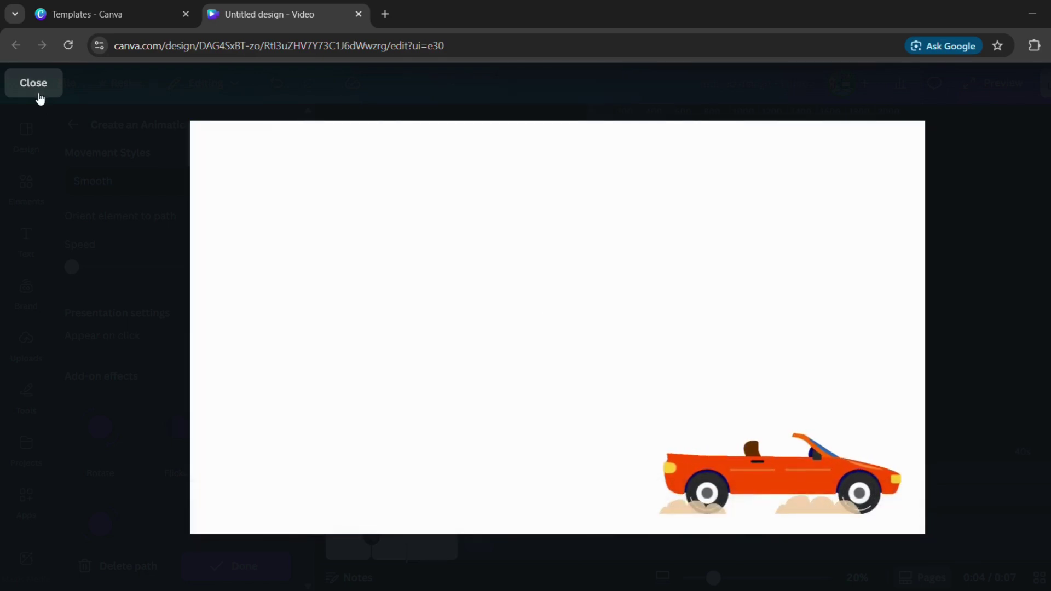
pyautogui.click(34, 83)
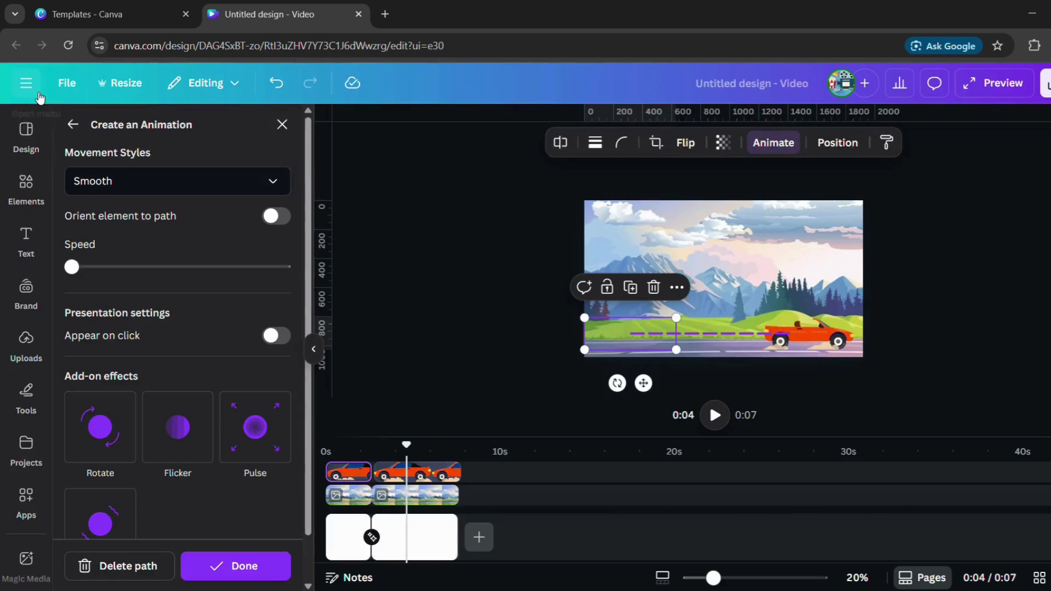
pyautogui.click(512, 330)
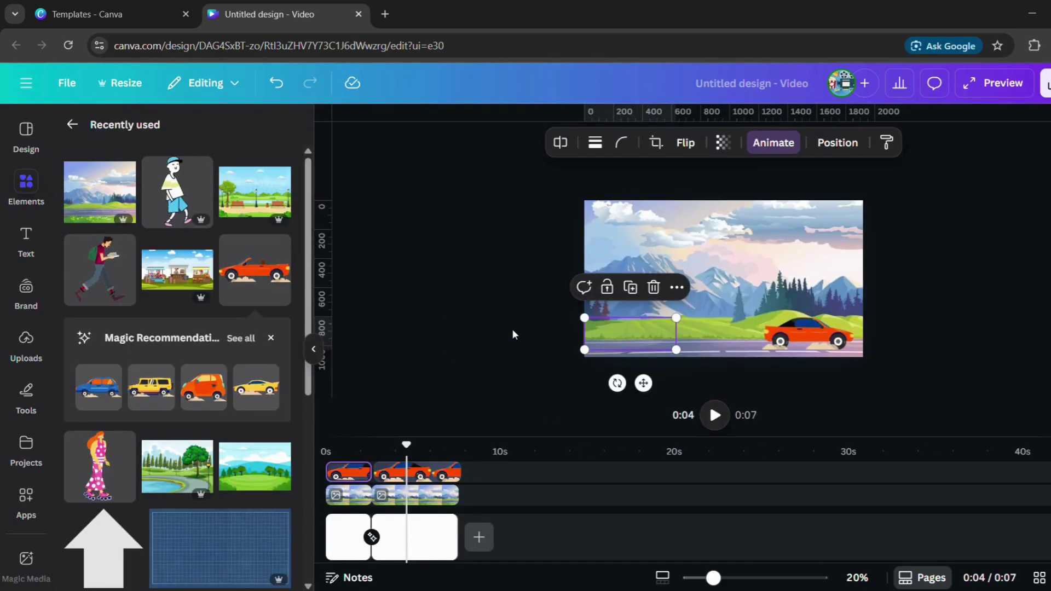
pyautogui.click(512, 329)
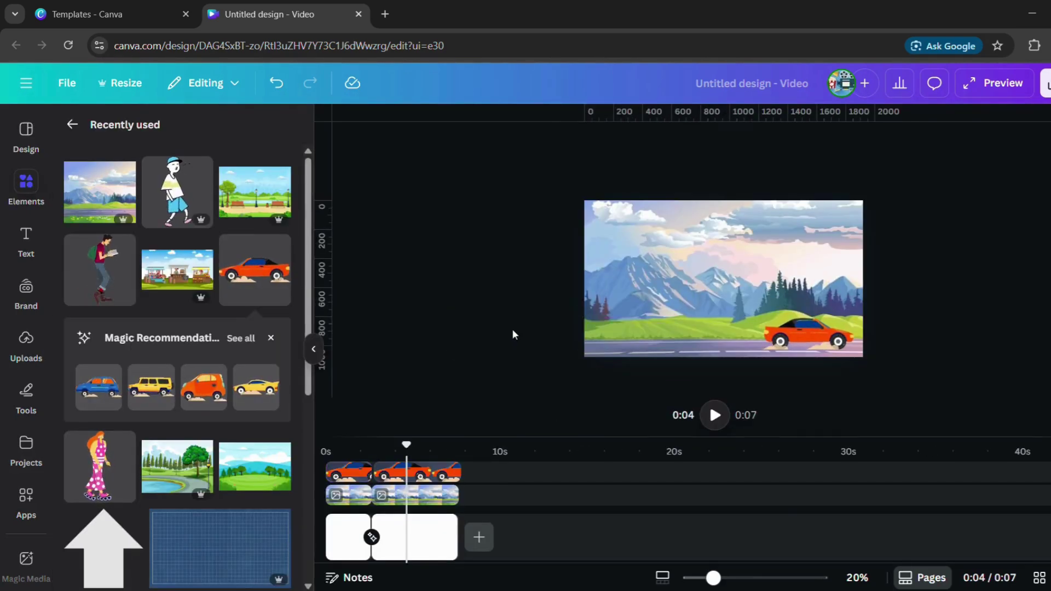